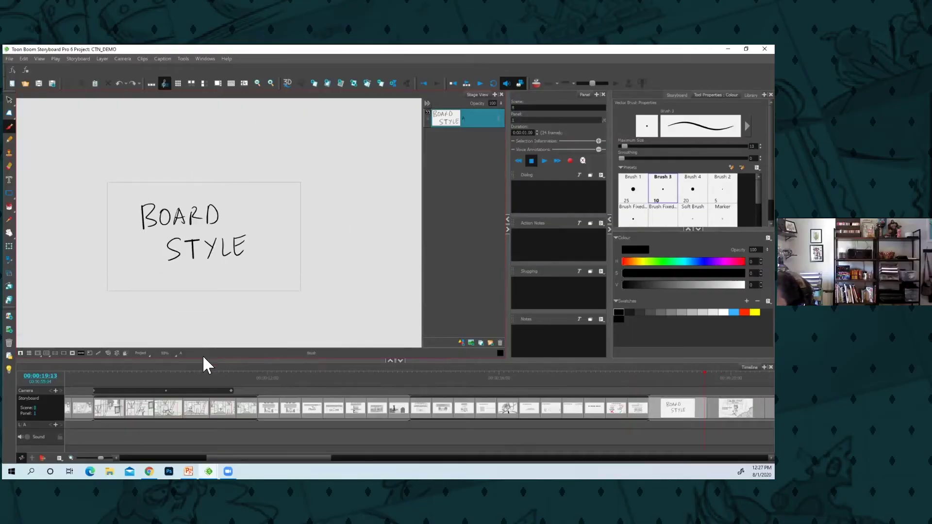
Show the Lite BG STYLE TV comedy panel and select the walking dog's layer to examine the drawing
key("Right")
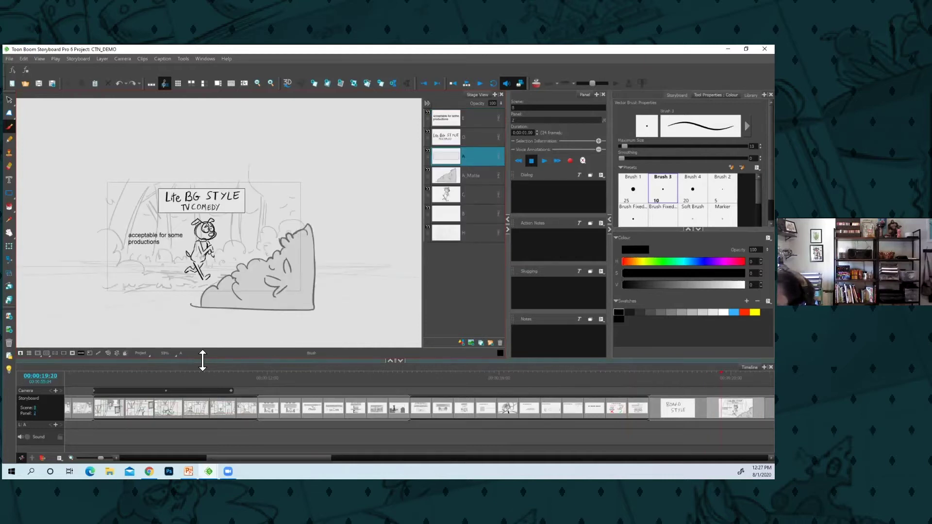
scroll(254, 245, "up", 2)
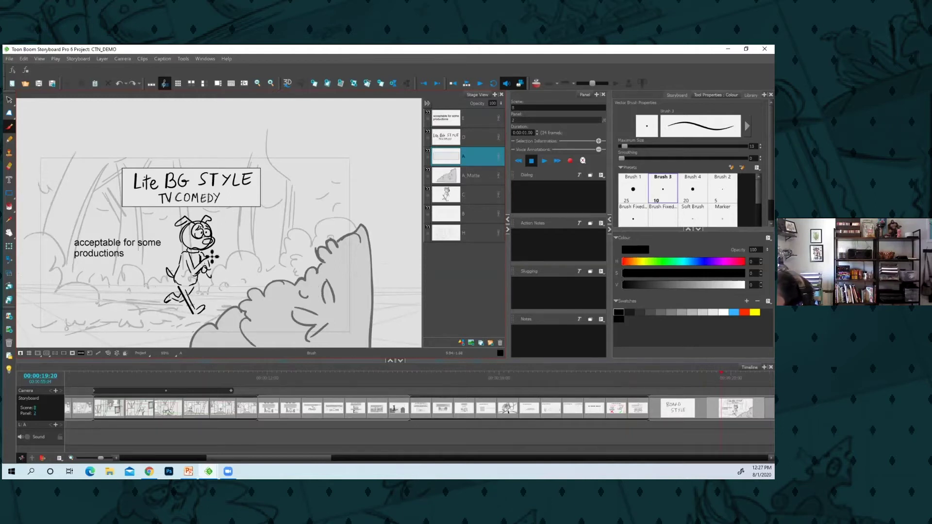
left_click(470, 199)
scroll(237, 262, "up", 2)
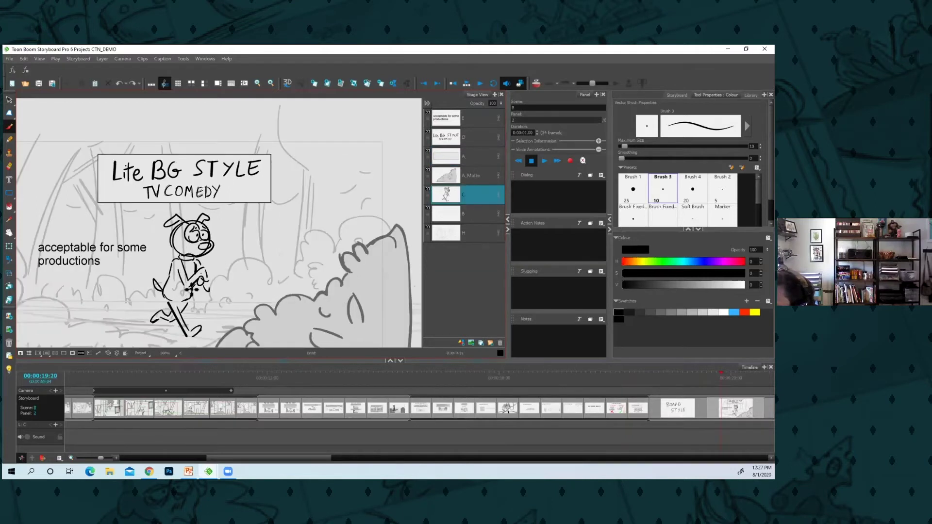
scroll(244, 258, "down", 1)
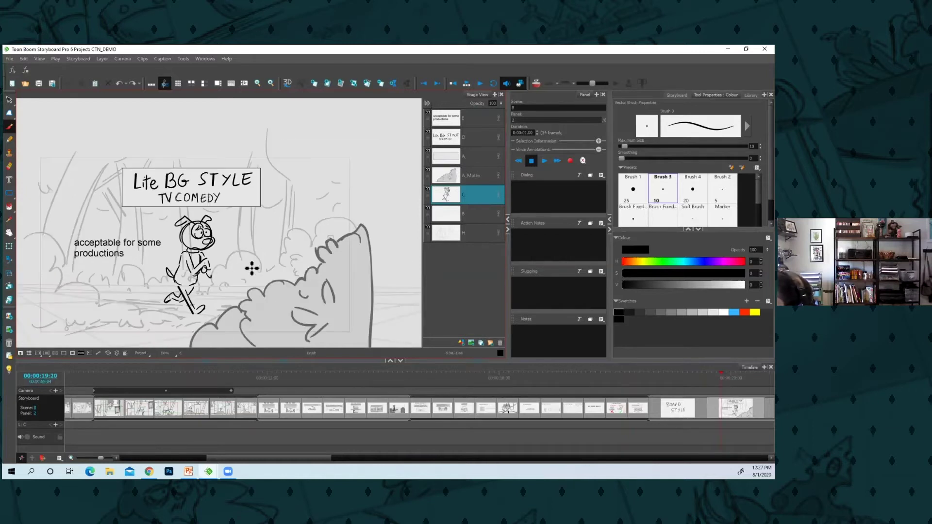
Compare the plain Lite BG STYLE panel with the version using a white-filled character and soft-focus foreground
key("o")
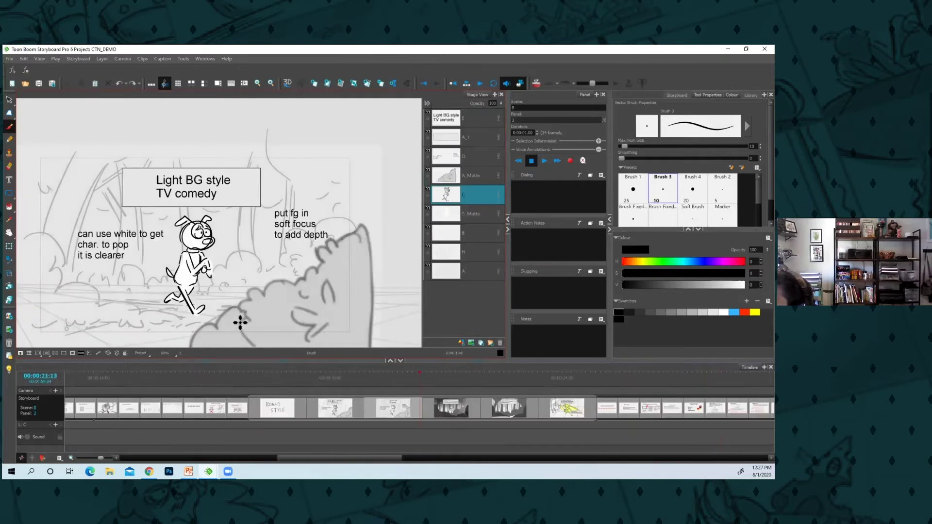
key("i")
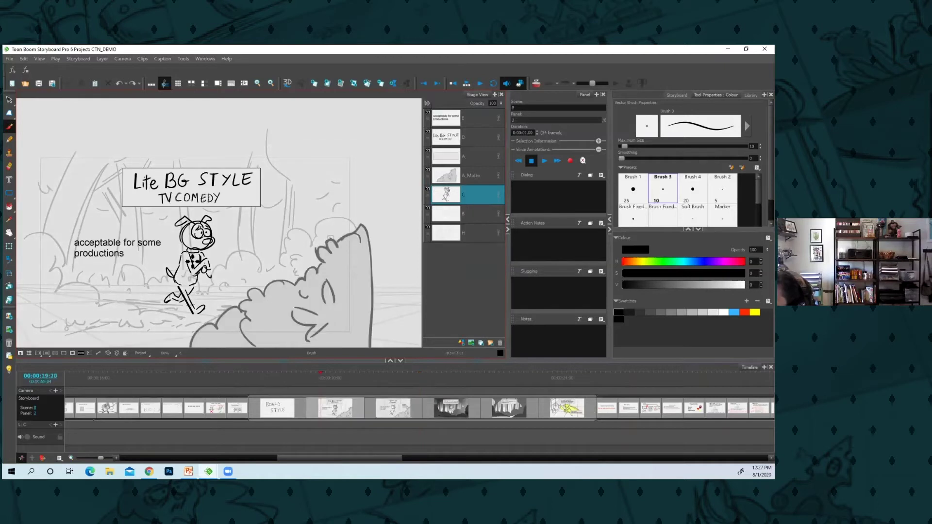
key("o")
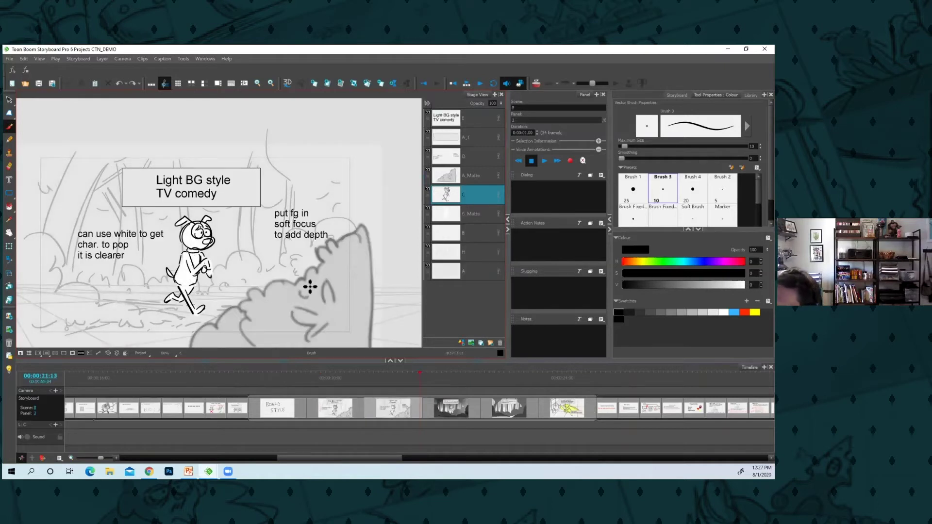
key("i")
key("o")
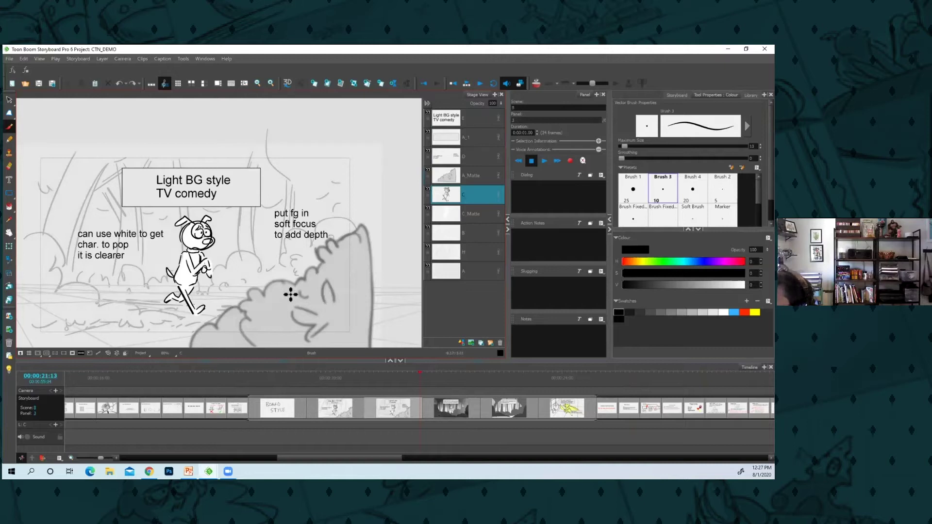
key("i")
key("o")
key("o")
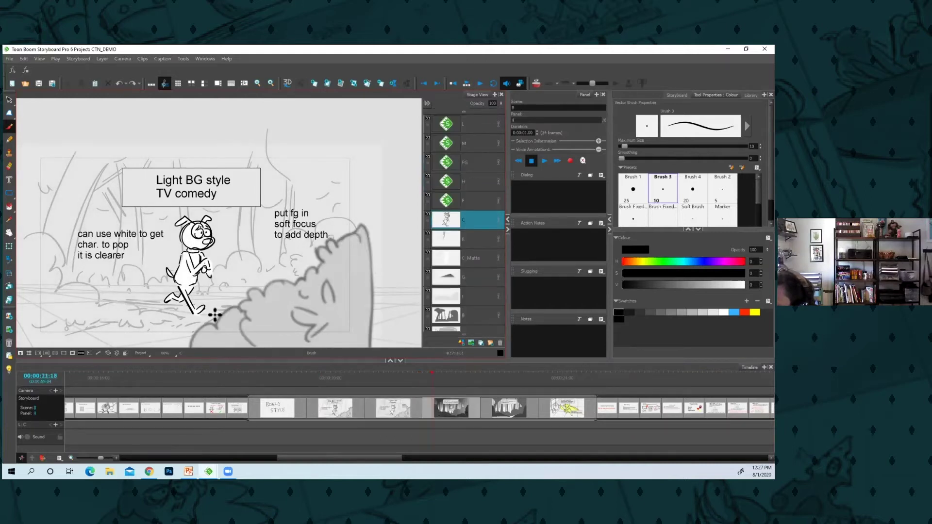
key("o")
key("i")
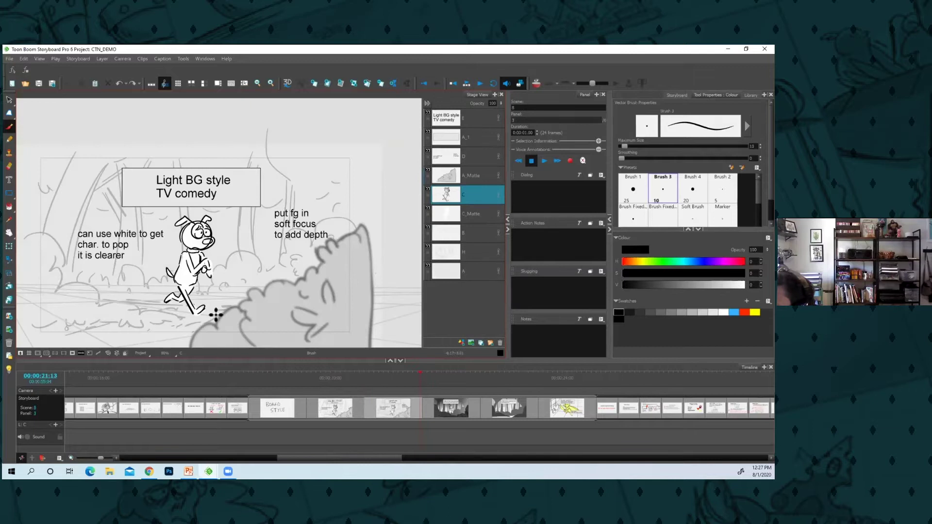
Go to the more cinematic TONE STYLE panel and mask everything outside its camera frame
key("o")
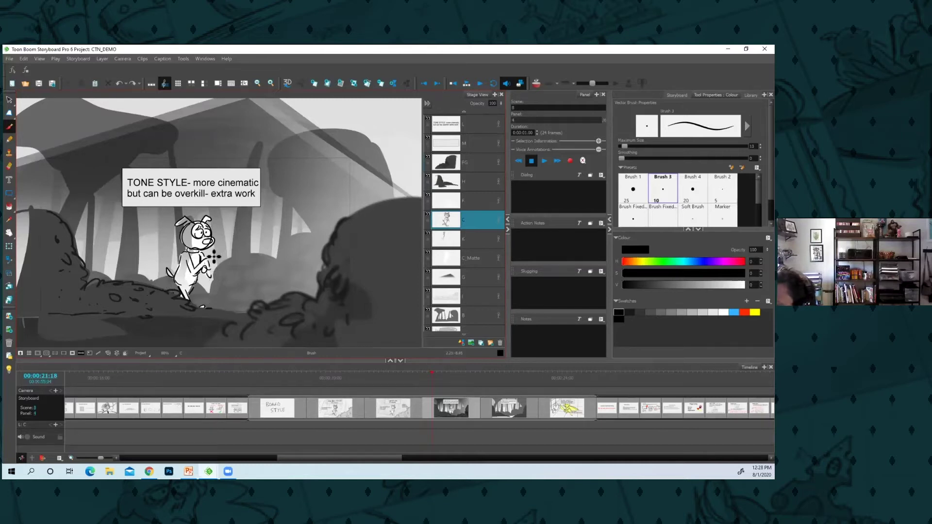
left_click(73, 354)
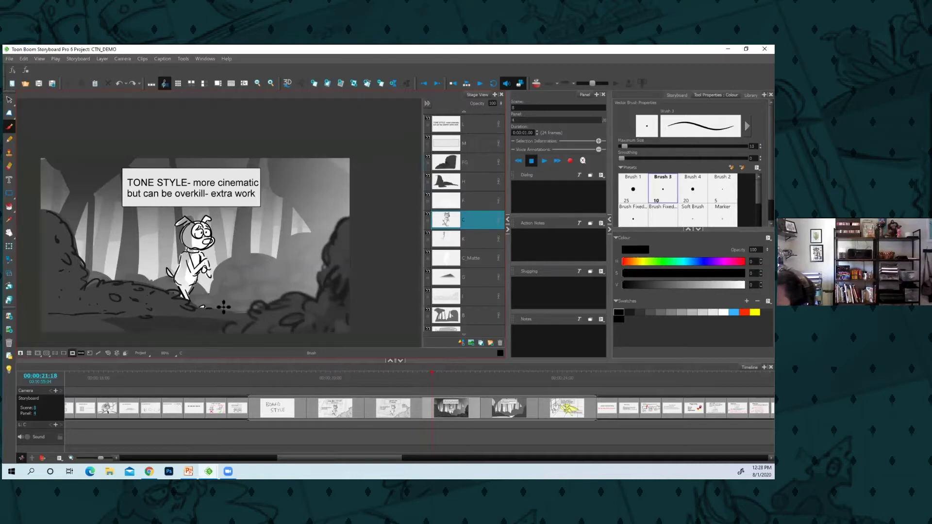
left_click_drag(282, 308, 270, 315)
Compare the Light BG style panel with the two TONE STYLE panels, ending on the one about approaching shapes first
key("f")
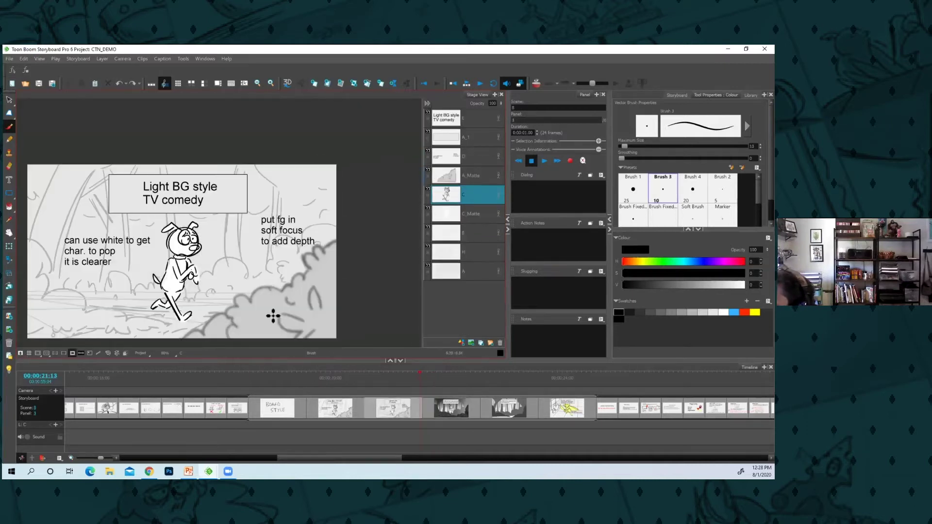
key("g")
key("Left")
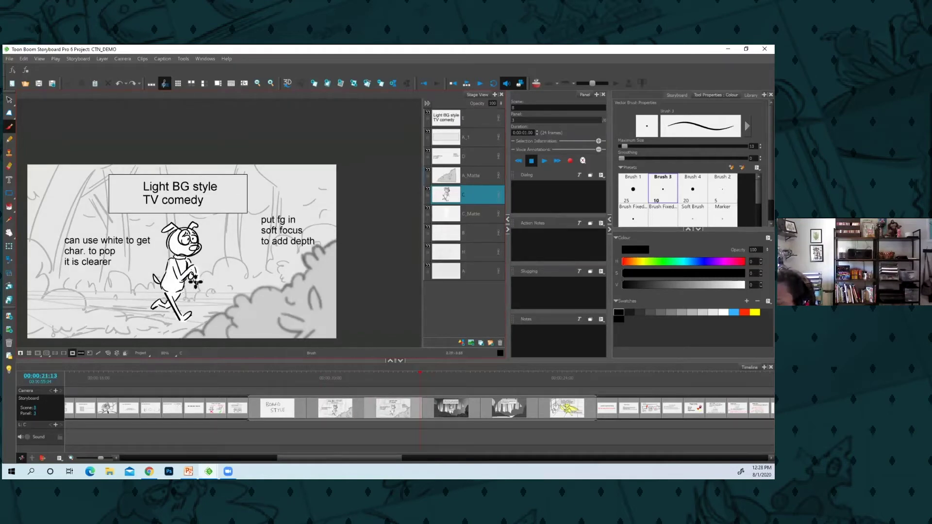
key("Right")
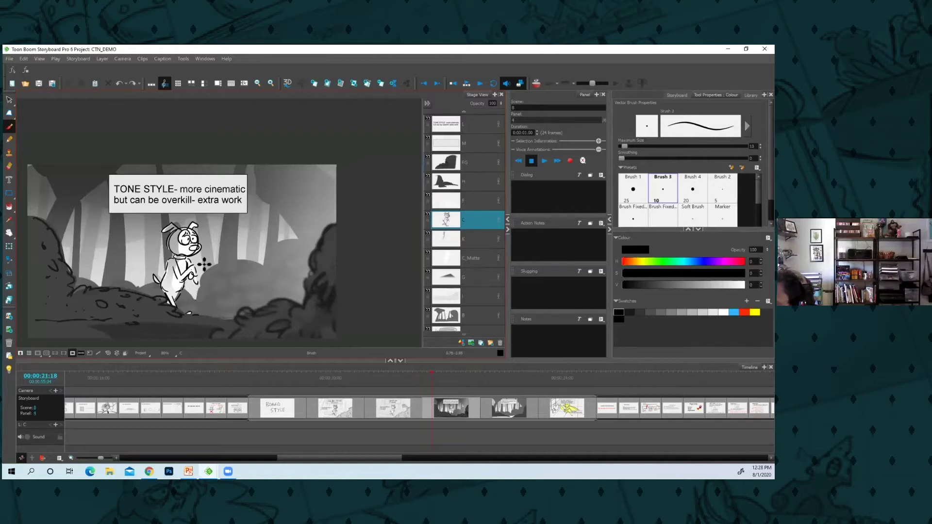
key("Right")
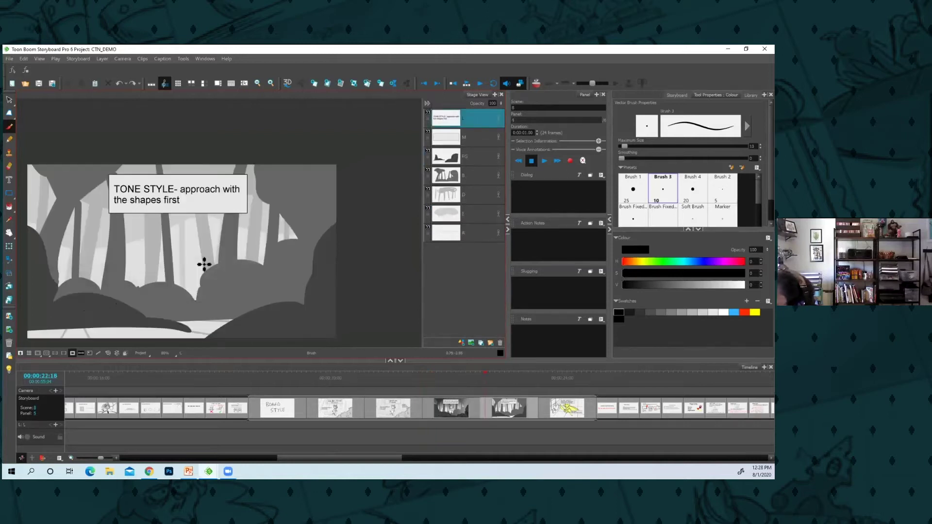
key("Left")
key("Left")
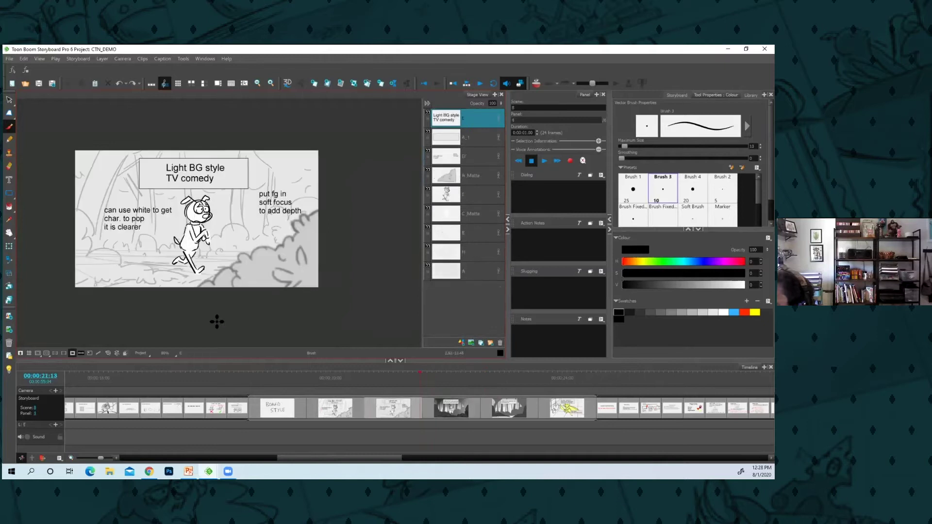
key("Right")
key("Left")
key("Right")
key("Right")
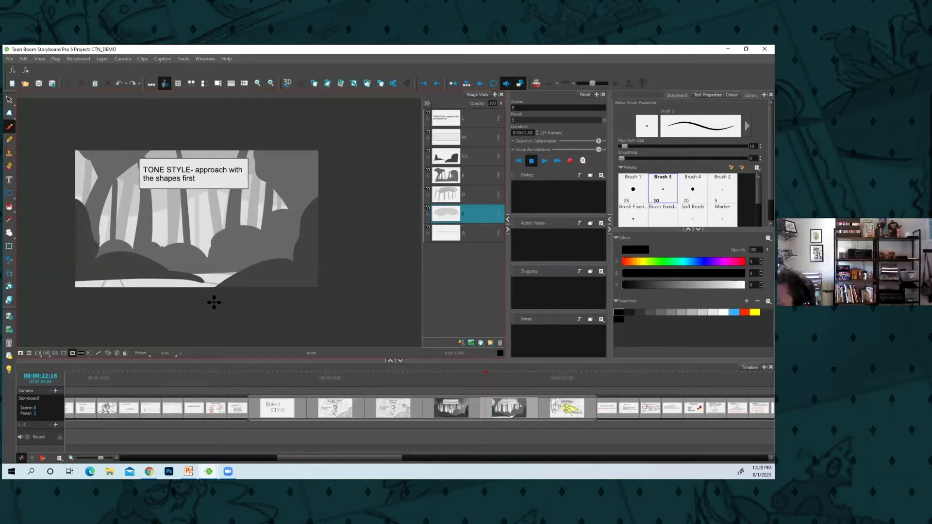
Select the FG layer on the shapes-first TONE STYLE panel, sample a light grey from the artwork and reactivate the Brush
key("alt+s")
left_click(481, 163)
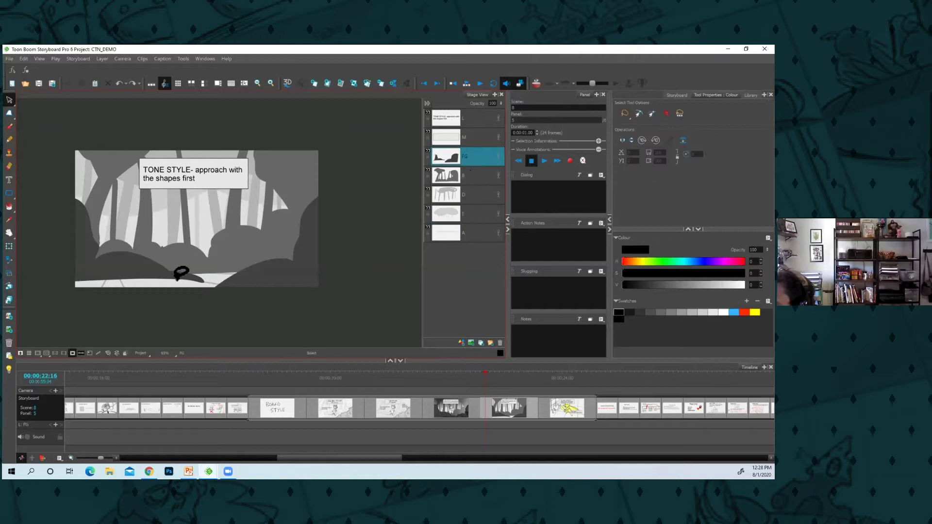
key("d")
left_click(186, 282)
key("f")
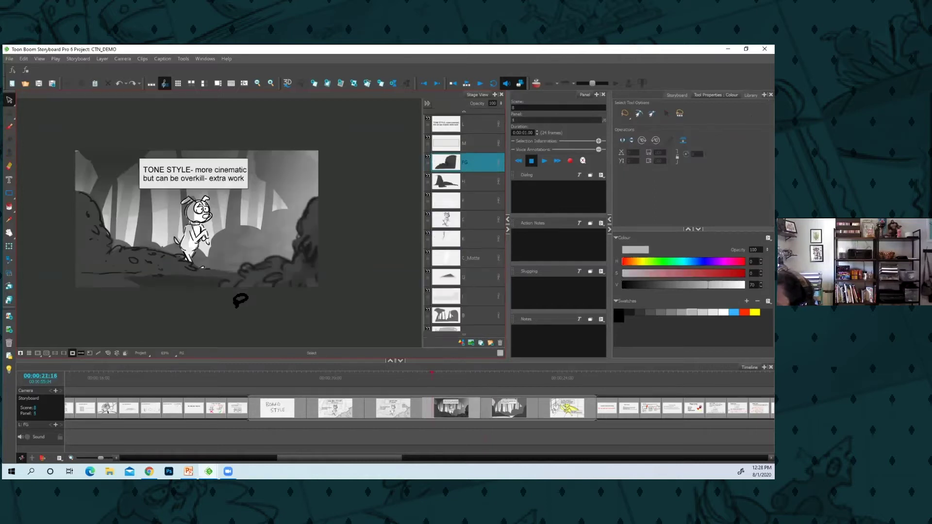
key("g")
key("alt+b")
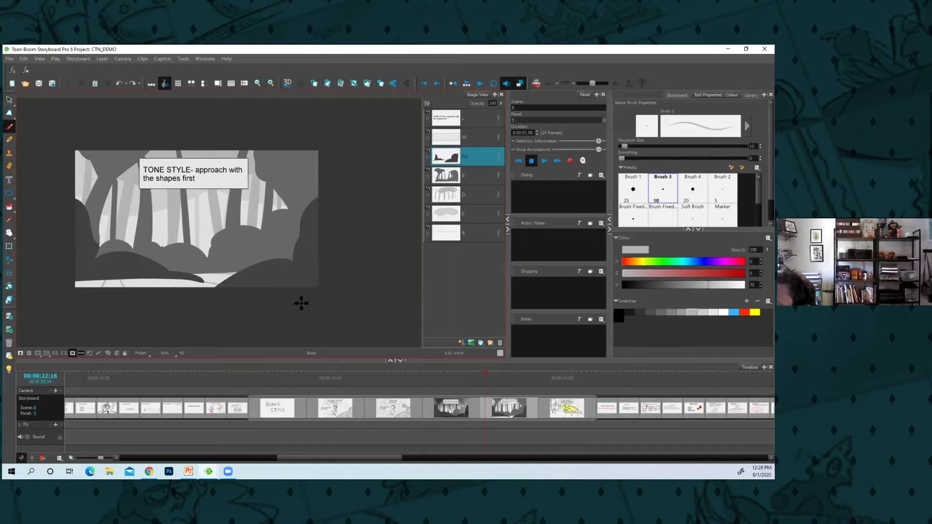
Go to the tron style panel and sample the character's yellow fill from the B_Matte layer
key("f")
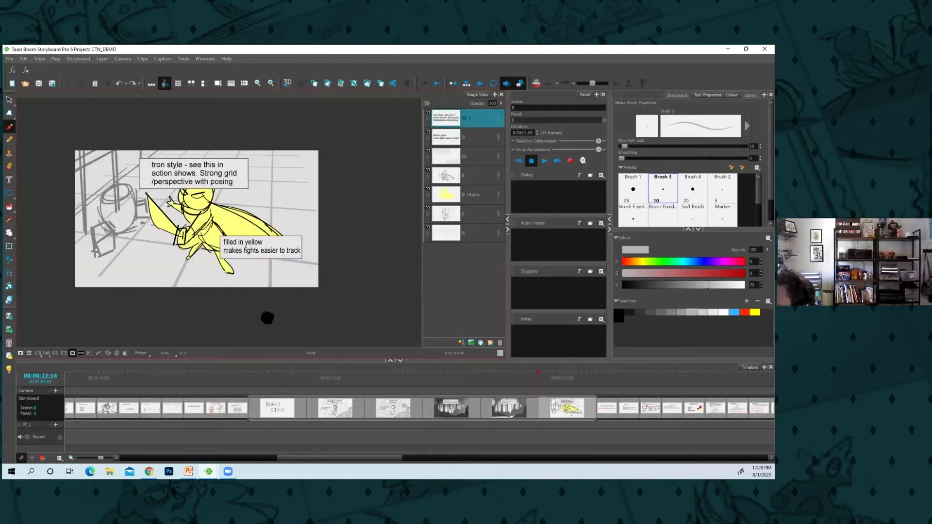
scroll(264, 316, "up", 1)
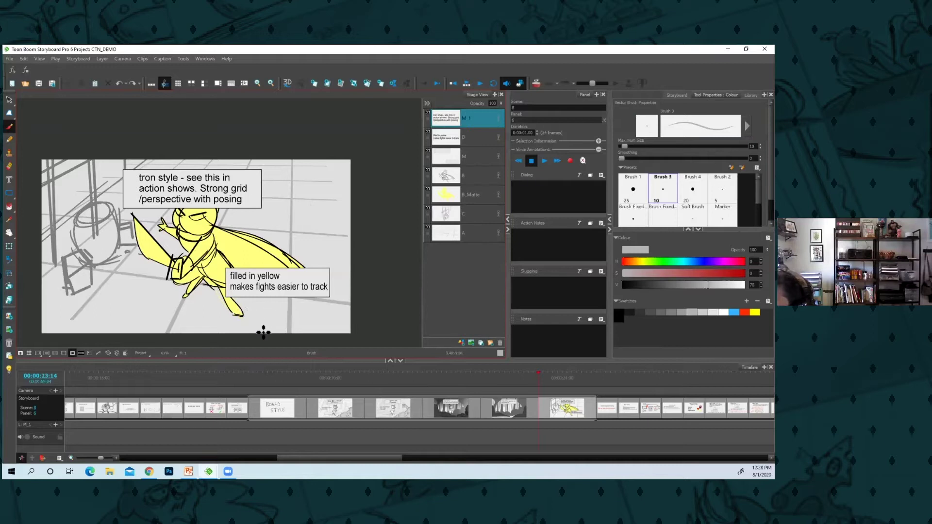
left_click(469, 181)
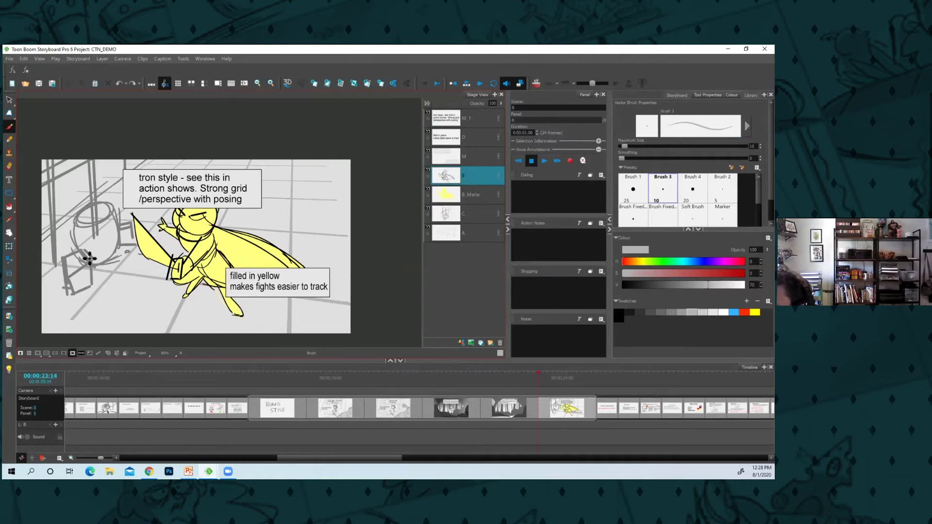
left_click(465, 195)
key("d")
left_click(241, 250)
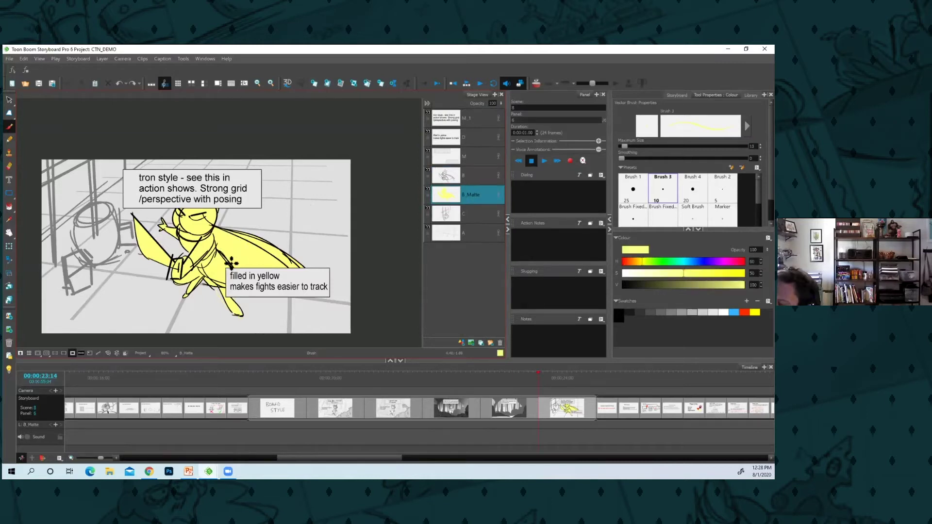
Add a new panel after the tron style one and draw a tiny black-outlined figure filled with yellow
left_click(367, 85)
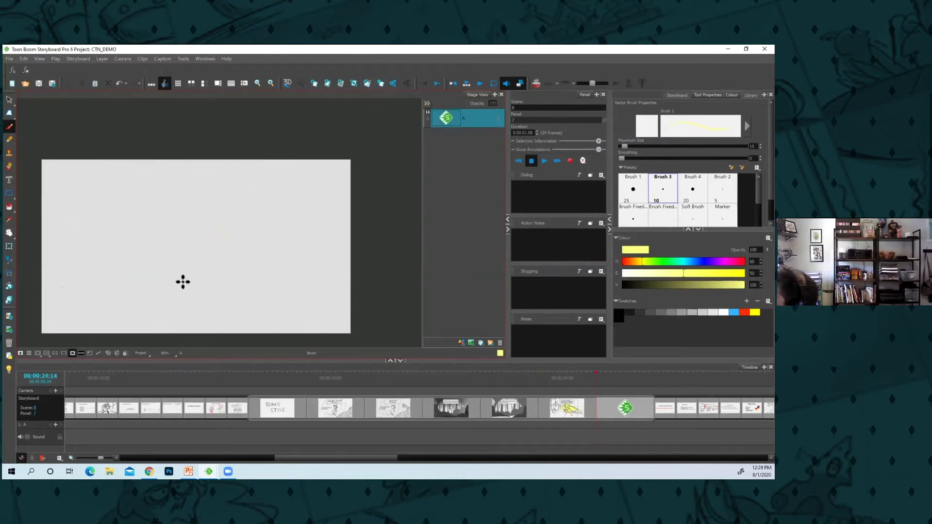
left_click(619, 312)
left_click(755, 313)
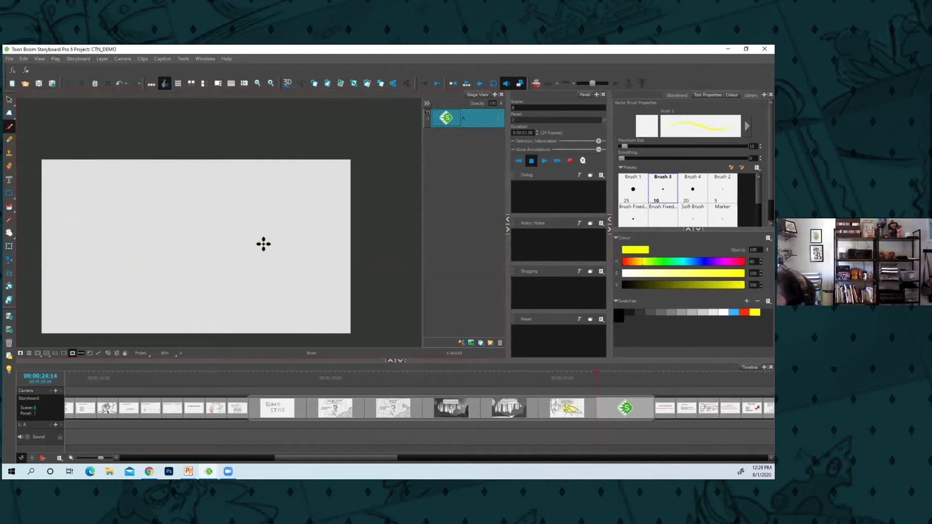
Draw a second tiny black-outlined figure beside the yellow one and fill it with blue
left_click(619, 312)
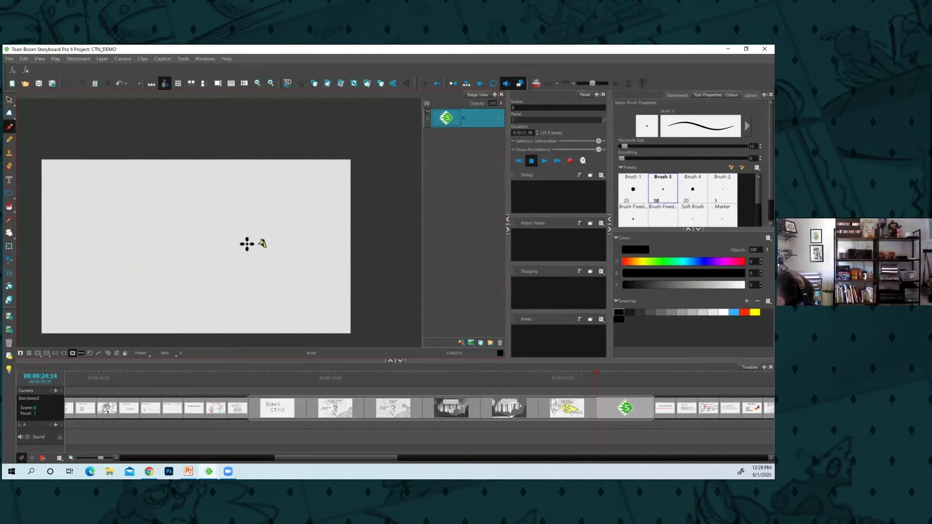
left_click_drag(250, 247, 249, 245)
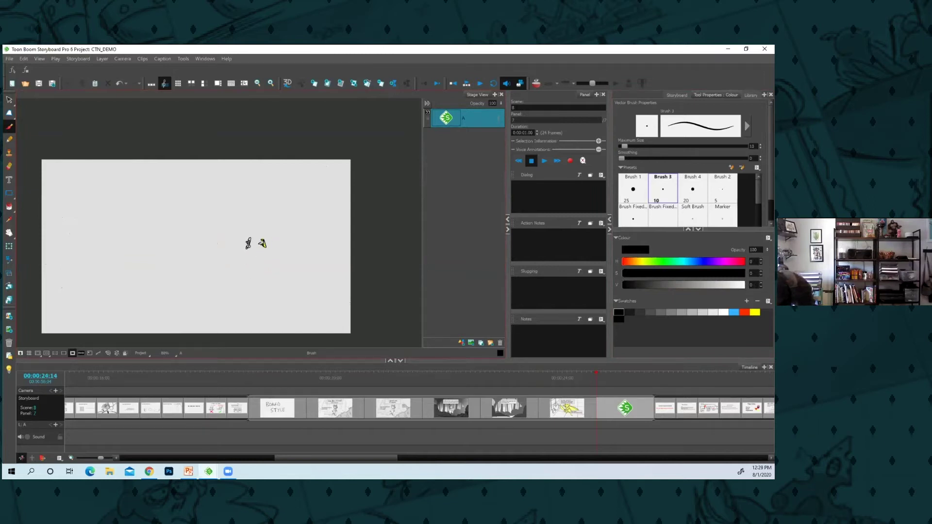
left_click(734, 312)
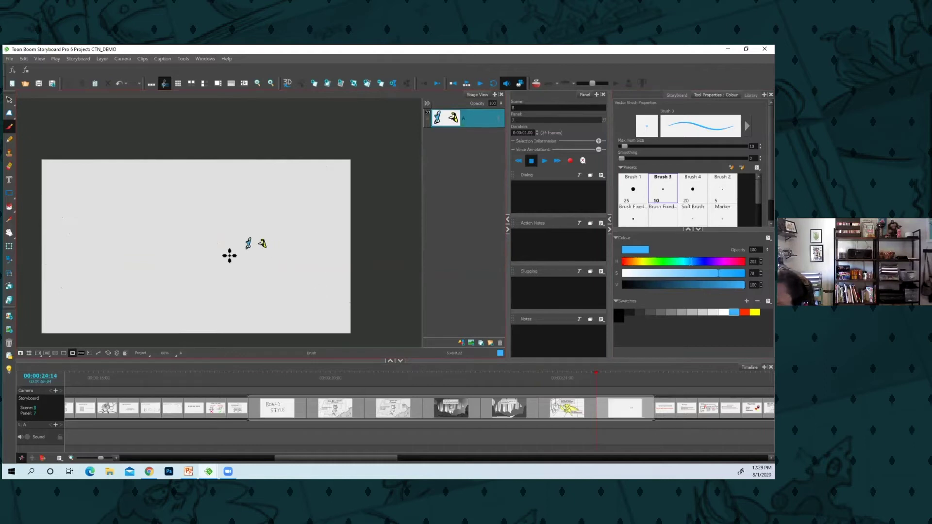
Examine the two tiny coloured figures at different magnifications and return to the tron style panel
key("1")
mouse_move(283, 282)
left_mouse_down()
mouse_move(324, 290)
mouse_move(279, 267)
left_mouse_up()
key("1")
key("2")
key("2")
key("2")
key("f")
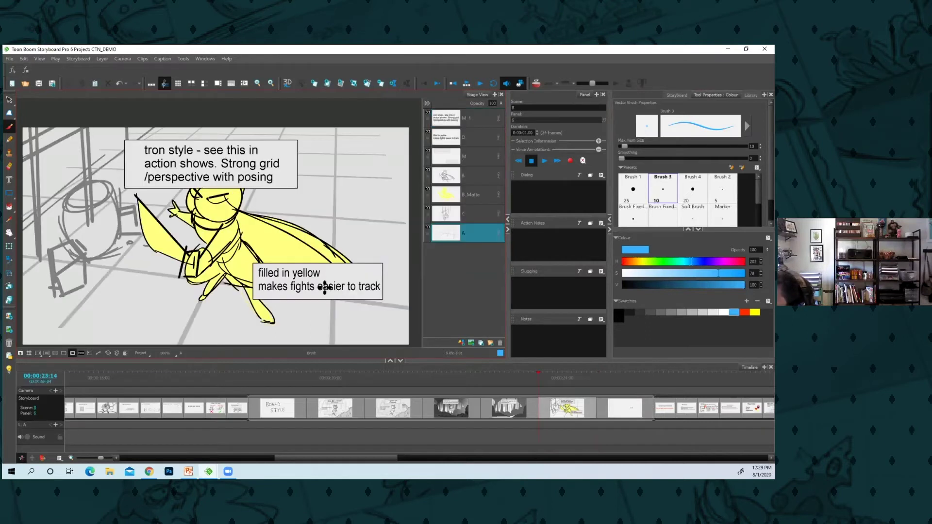
Go to the soft brush grad panel and paint a round grey dab with the Soft Brush near the frame's lower-right corner
key("Right")
key("Right")
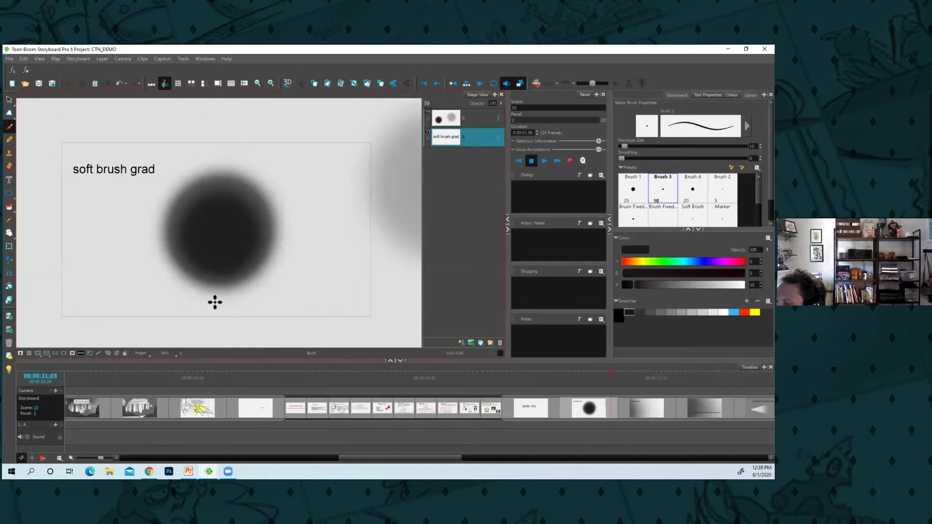
key("Left")
key("Right")
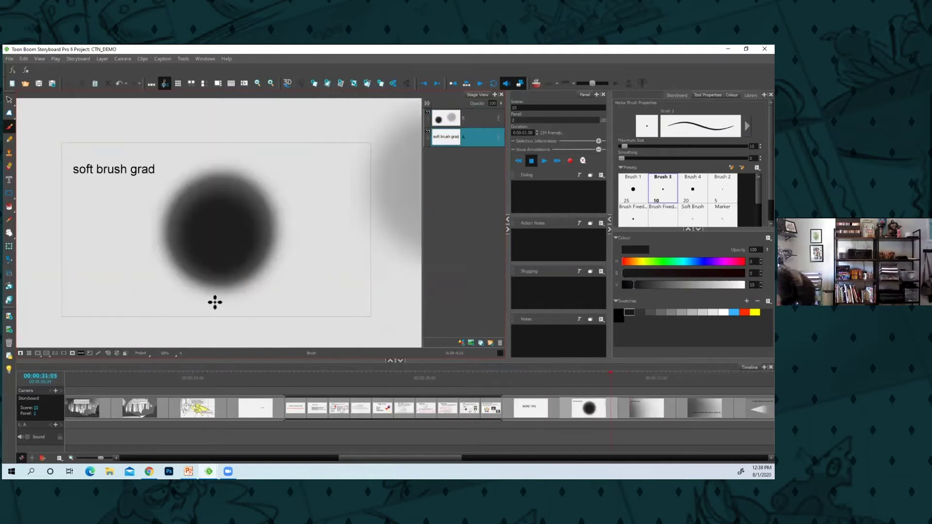
left_click(693, 192)
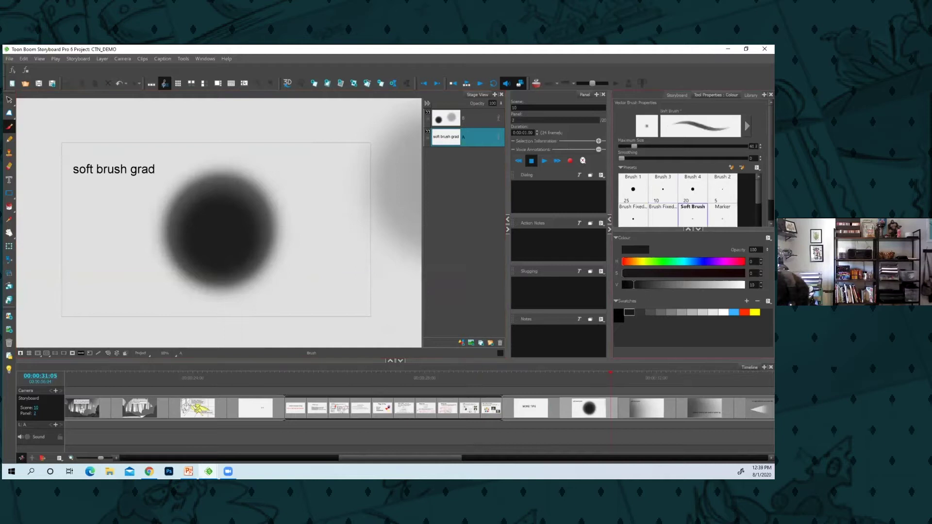
left_click(327, 301)
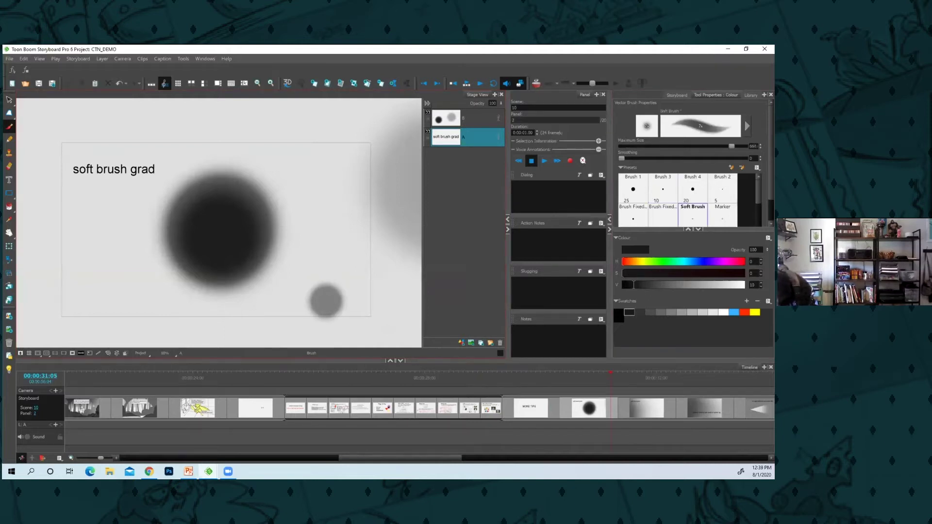
Carve a V shape into the grey Soft Brush dab and move a wedge-shaped piece with a soft gradient
left_click_drag(316, 286, 341, 285)
key("alt+s")
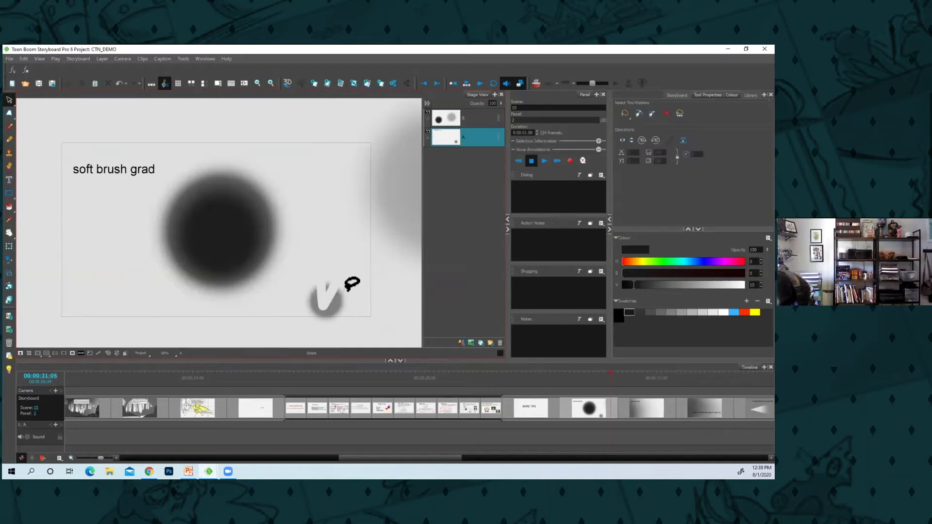
key("ctrl+z")
key("ctrl+z")
key("ctrl+z")
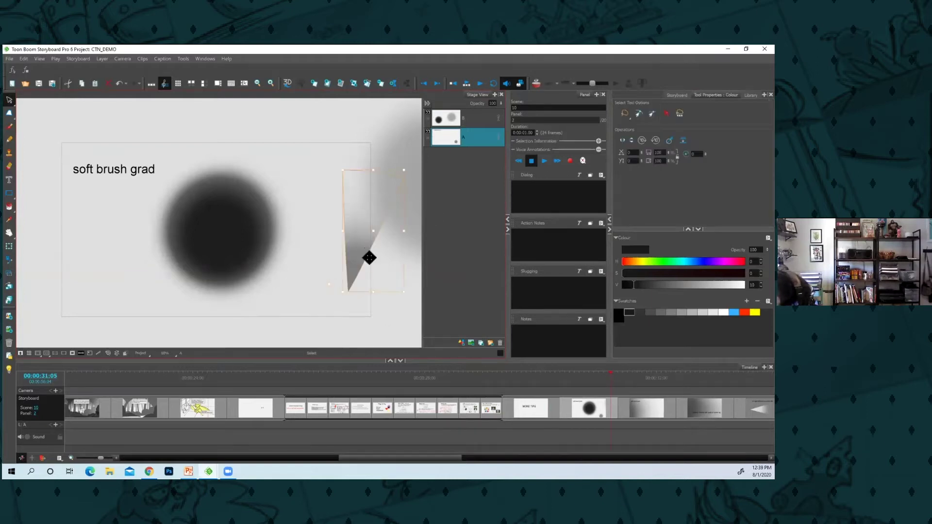
left_click_drag(369, 258, 300, 359)
key("1")
left_click_drag(276, 308, 142, 292)
left_click(296, 294)
Go through the soft brush gradient example panels to the street lamp panel and duplicate that panel
key("shift+Return")
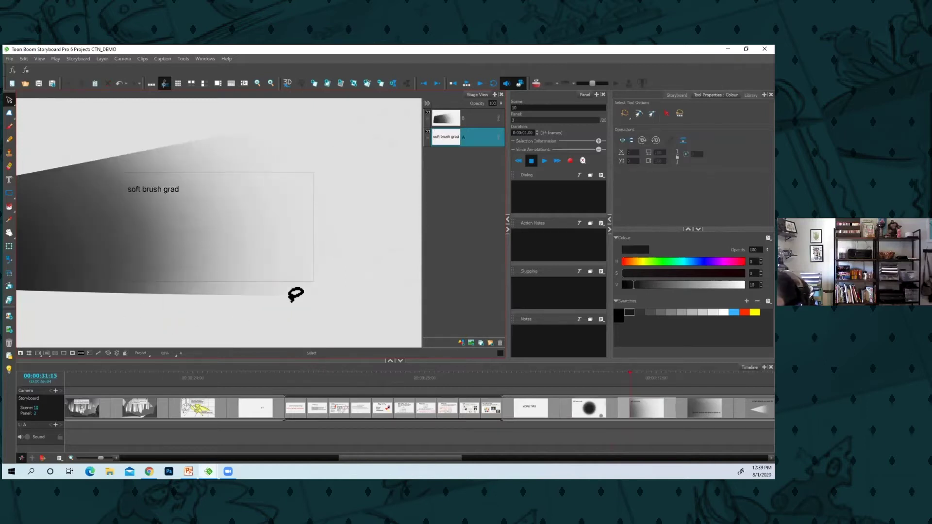
key("f")
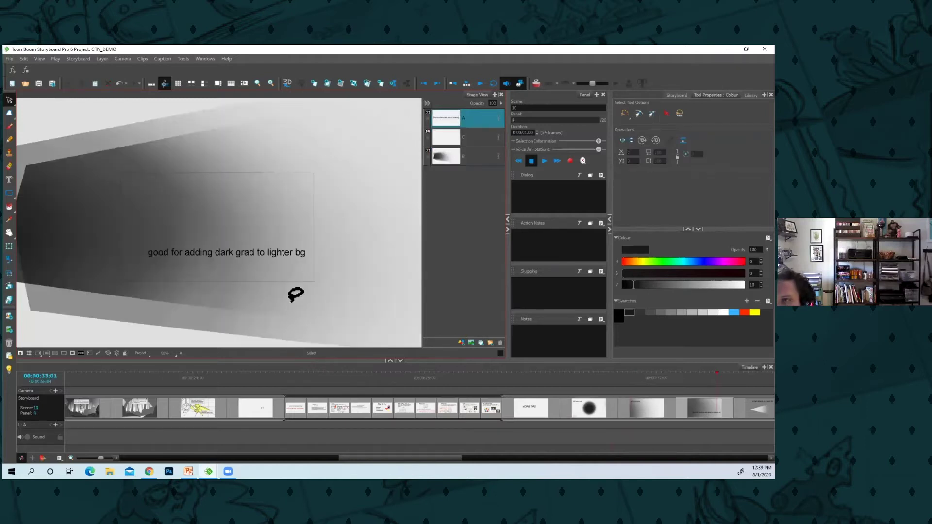
key("f")
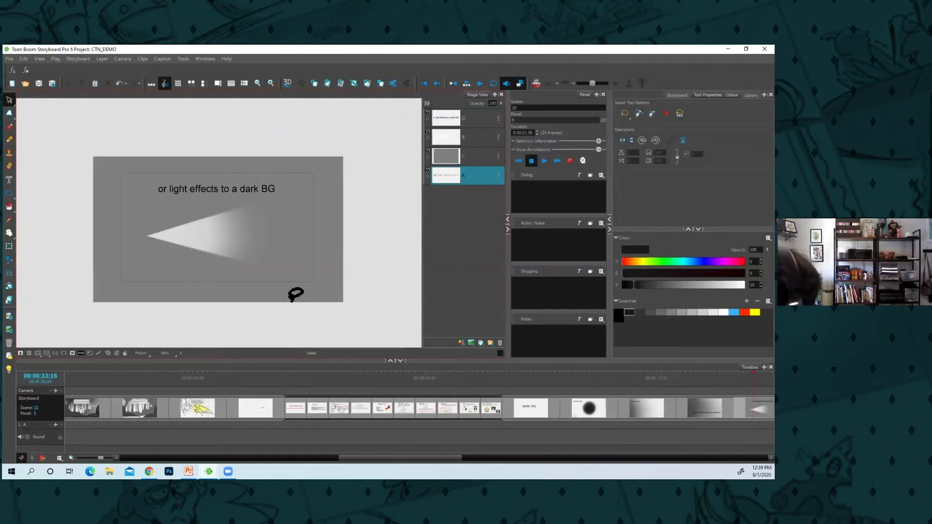
key("f")
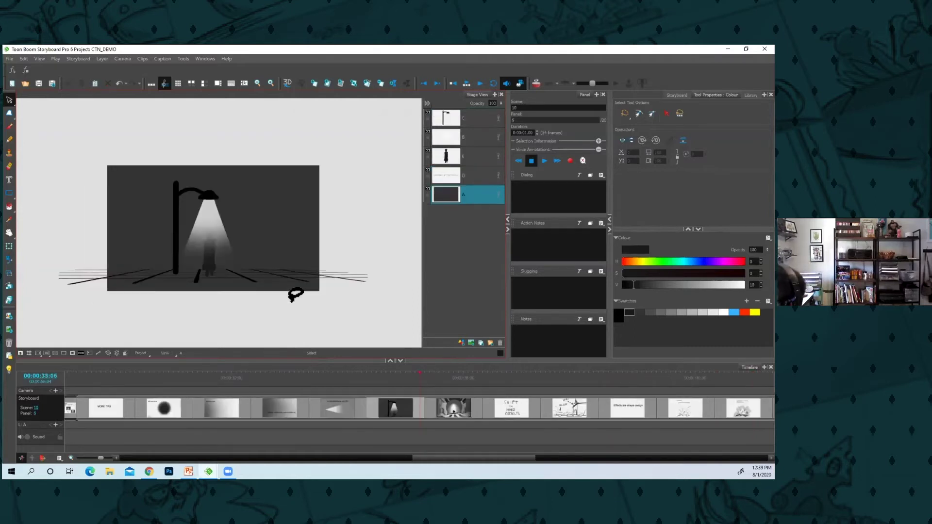
key("f")
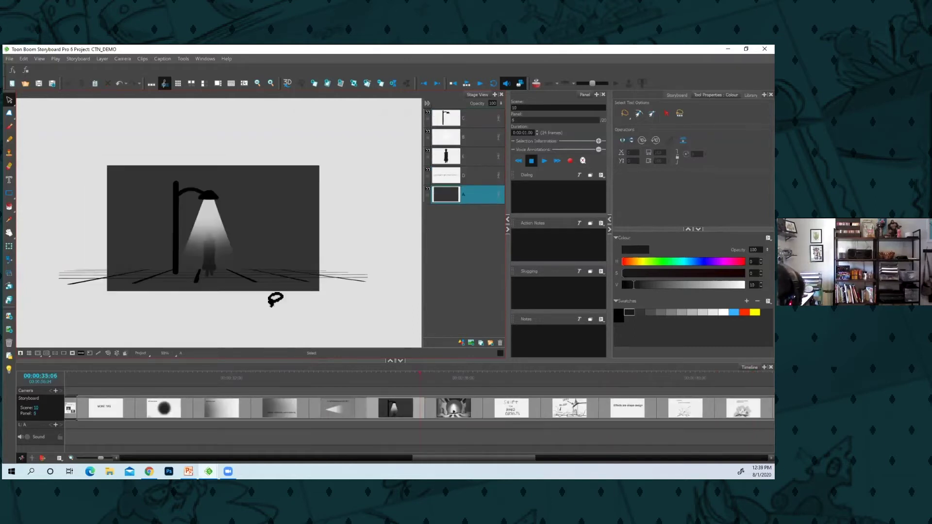
left_click(368, 84)
left_click(470, 117)
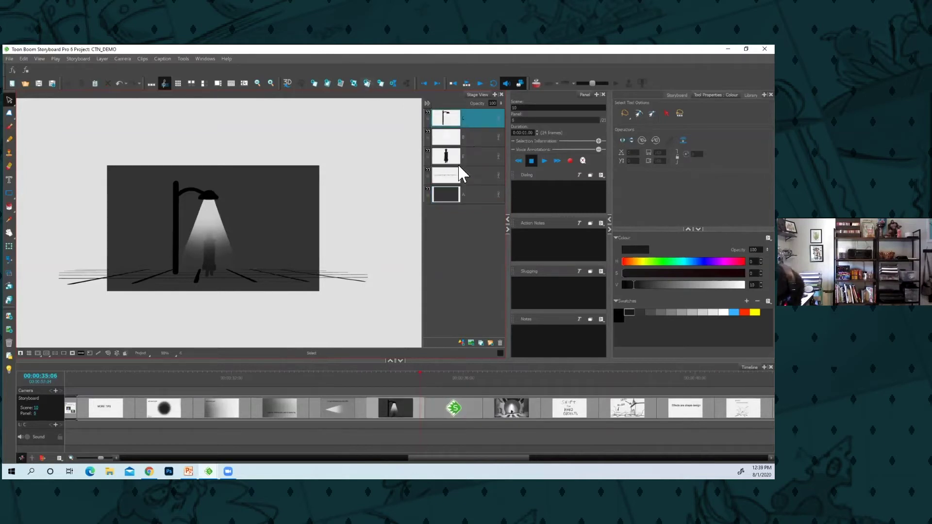
Delete the light beam layer and the dark background layer from the street lamp panel
left_click(471, 132)
key("Delete")
left_click(468, 170)
key("Delete")
scroll(375, 240, "up", 2)
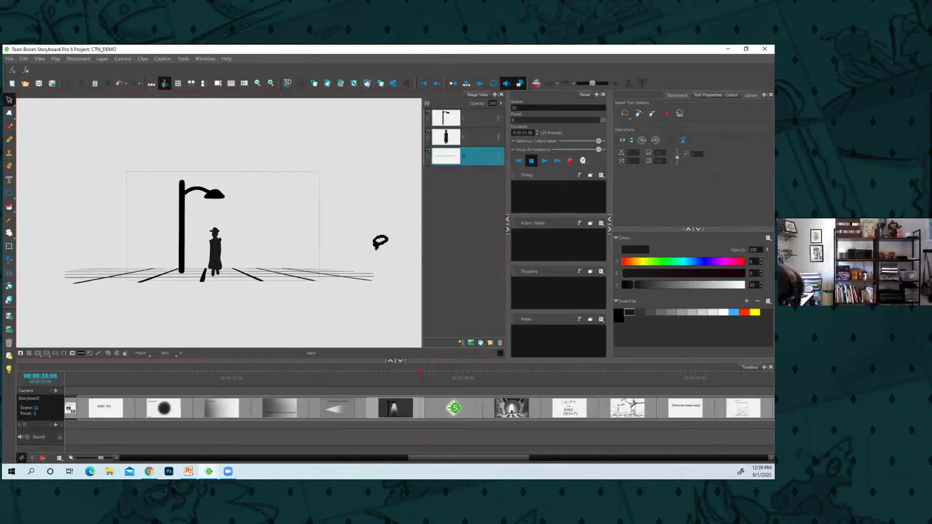
Add an empty layer above the hatted figure's layer and preview the drawing with the Light Table on and off
left_click(474, 138)
right_click(475, 132)
left_click(480, 144)
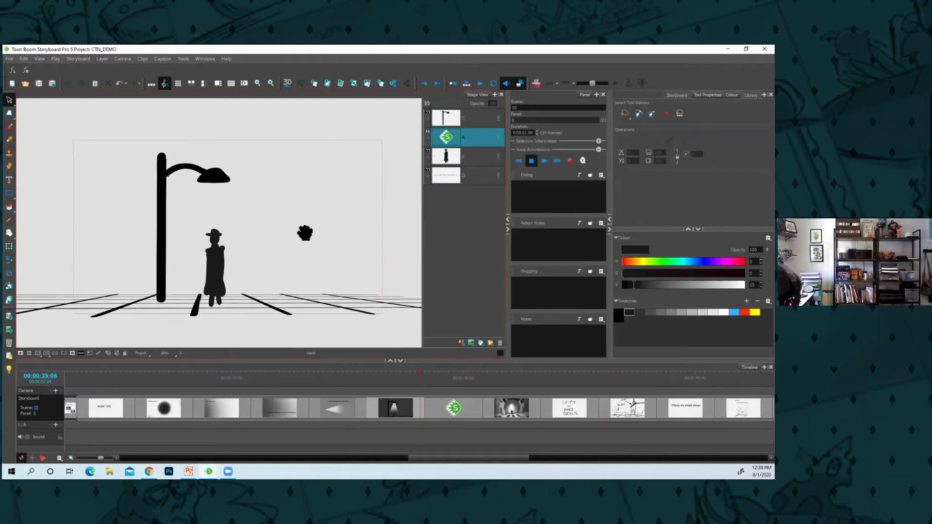
key("alt+b")
left_click(9, 369)
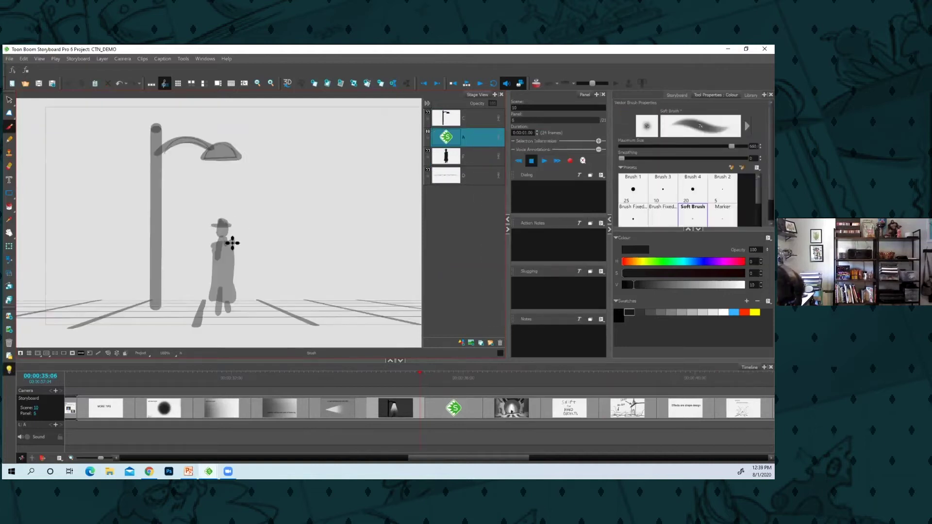
scroll(276, 267, "down", 2)
left_click(9, 370)
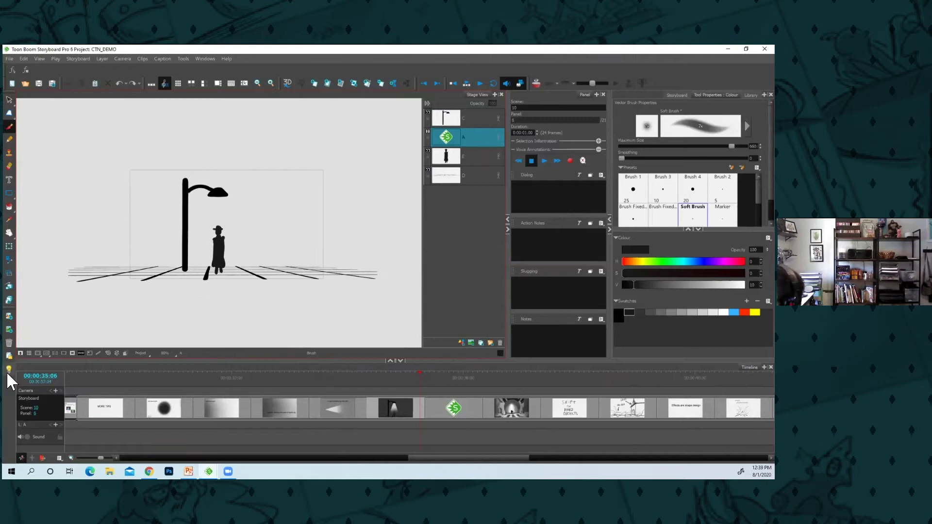
Undo the added layer and the layer deletions in the street lamp panel
key("f")
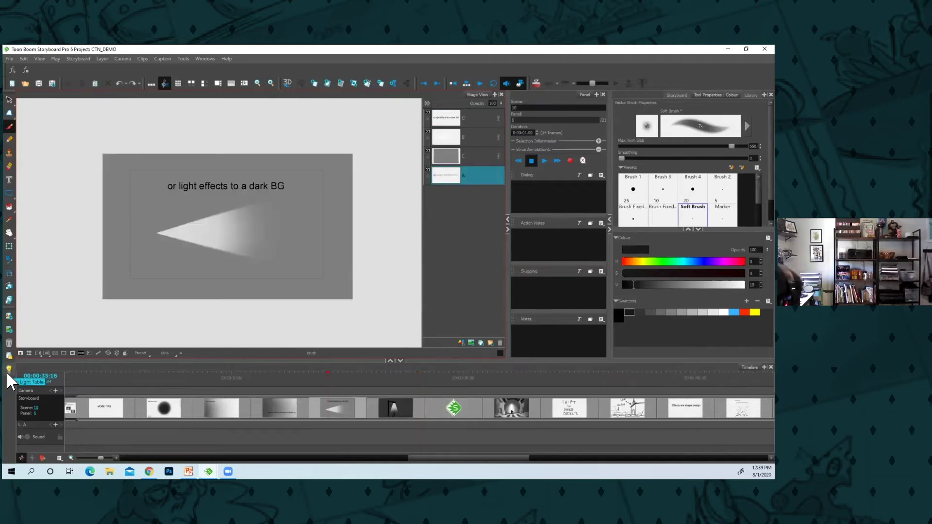
key("g")
key("ctrl+z")
key("ctrl+z")
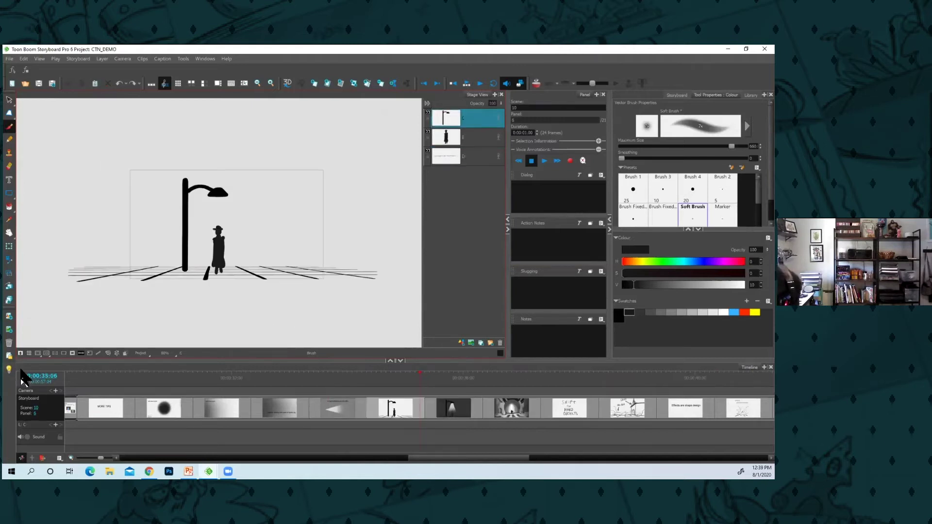
key("ctrl+z")
key("ctrl+z")
key("ctrl+z")
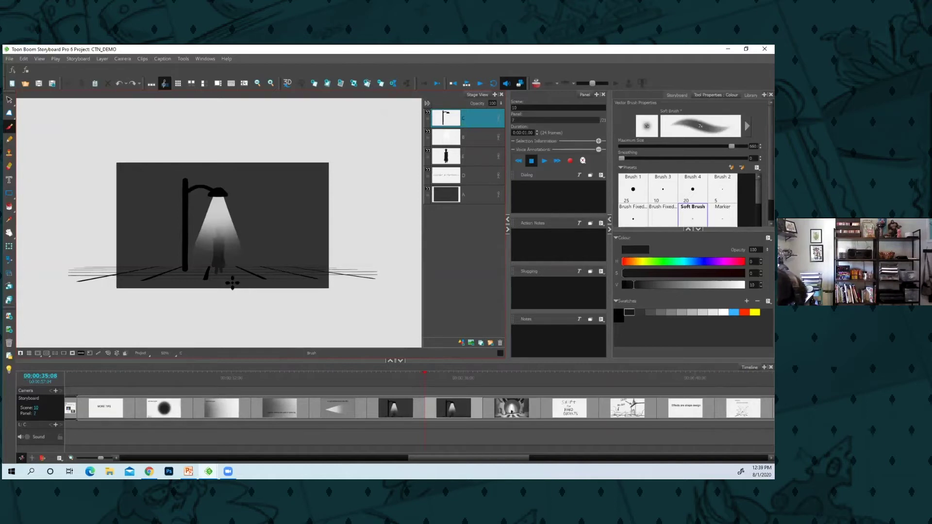
Lower the opacity of the dark background layer in the duplicated street lamp panel
left_click(450, 199)
left_click_drag(500, 104, 497, 151)
left_click(461, 173)
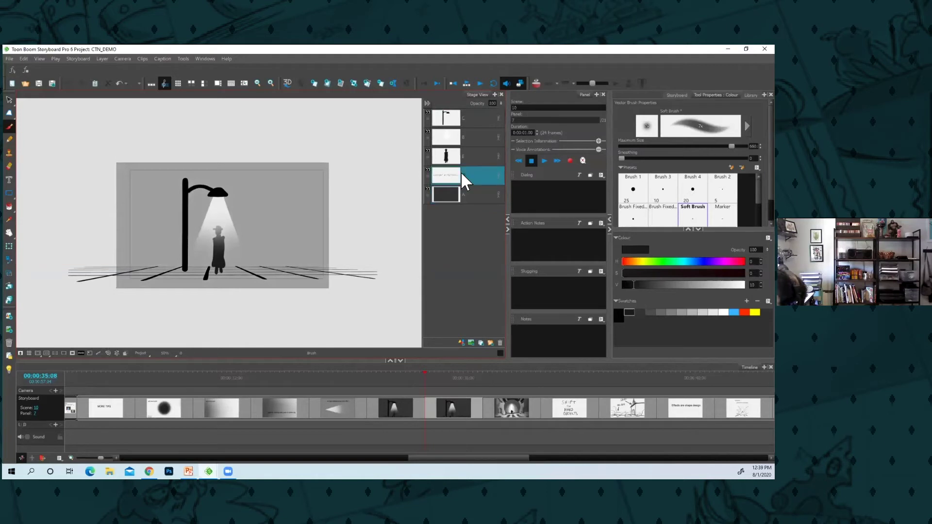
key("alt+s")
key("ctrl+a")
left_click(390, 313)
Go to the panel with the glowing doorway, mask everything outside the camera frame and examine the caped figure
key("g")
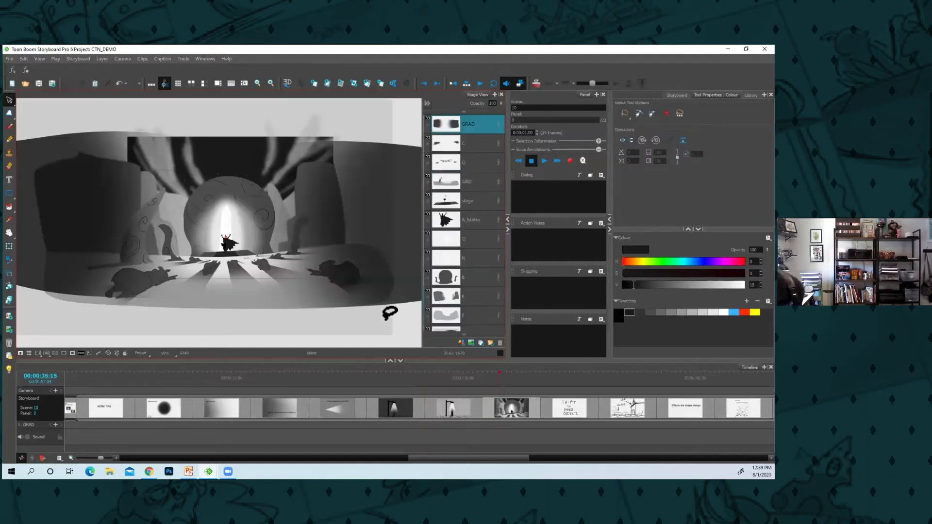
left_click(72, 353)
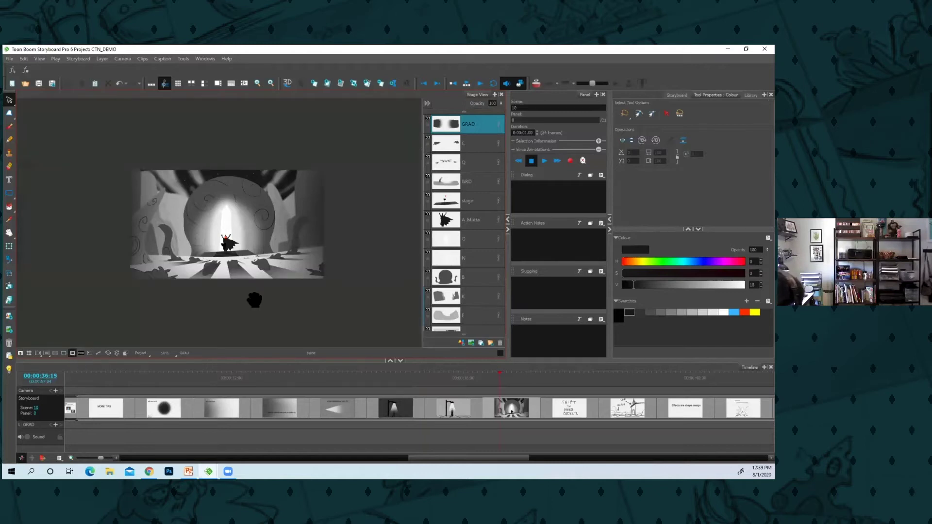
key("2")
scroll(259, 303, "up", 3)
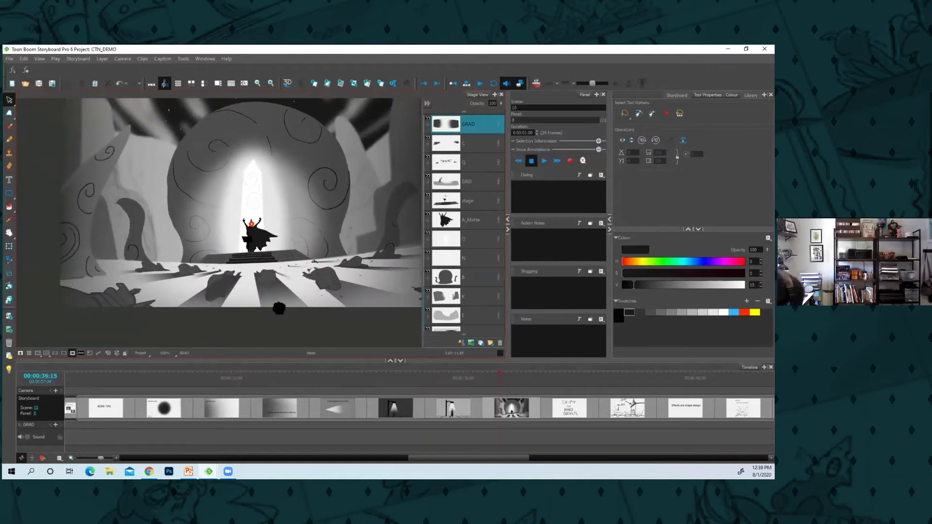
scroll(285, 312, "up", 2)
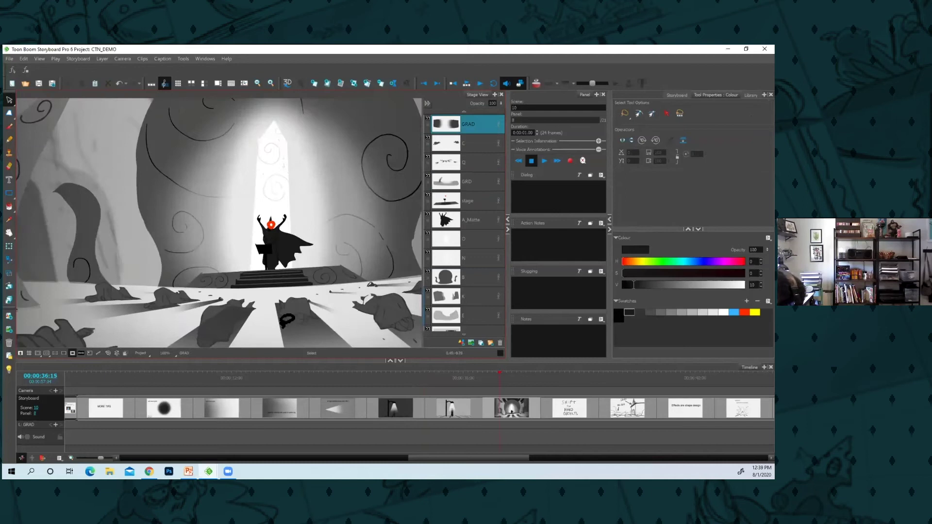
Try deleting the grey fill of a rubble shape on the floor layer, and undo the deletion
left_click(287, 321)
scroll(287, 321, "up", 1)
left_click_drag(287, 321, 381, 269)
key("Delete")
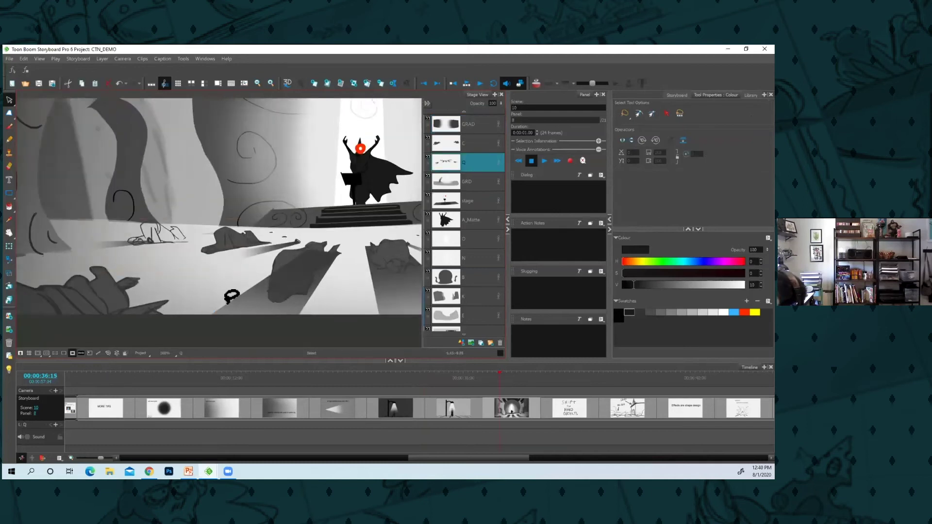
key("ctrl+z")
key("ctrl+z")
key("ctrl+z")
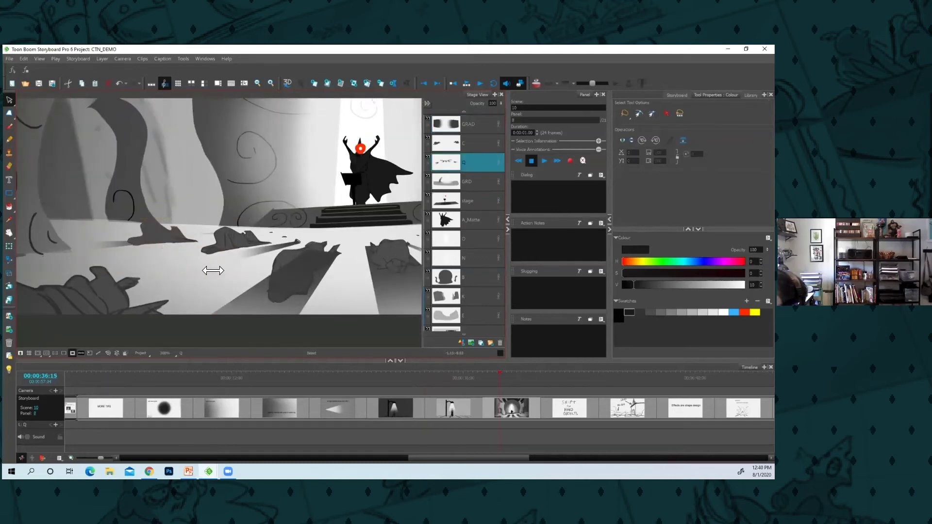
Duplicate the soft gradient shadow wedge on the floor, place the copy beside the large foreground rock, and undo it
left_click(204, 265)
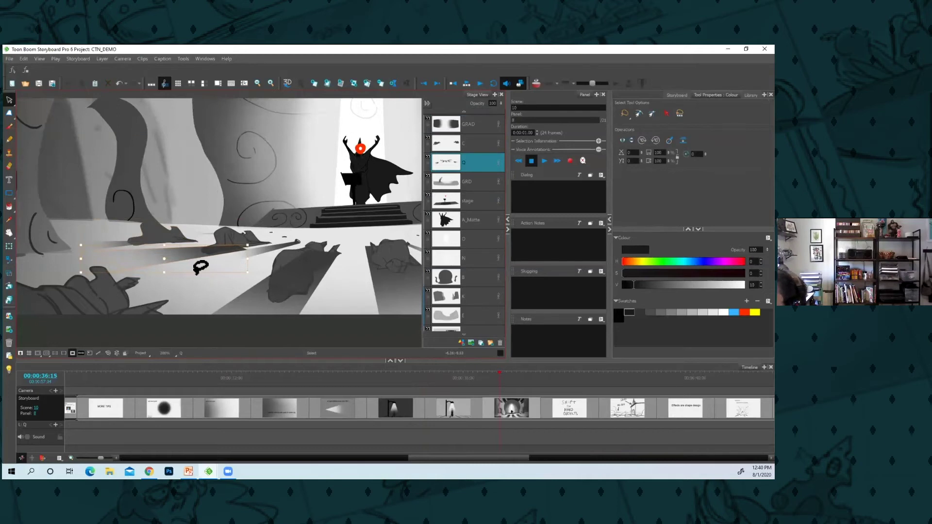
key("ctrl+d")
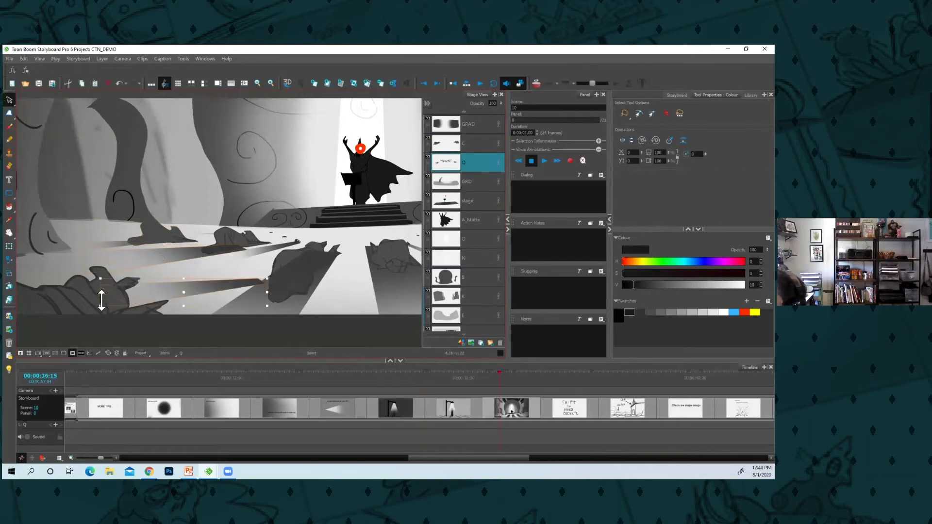
left_click(216, 291)
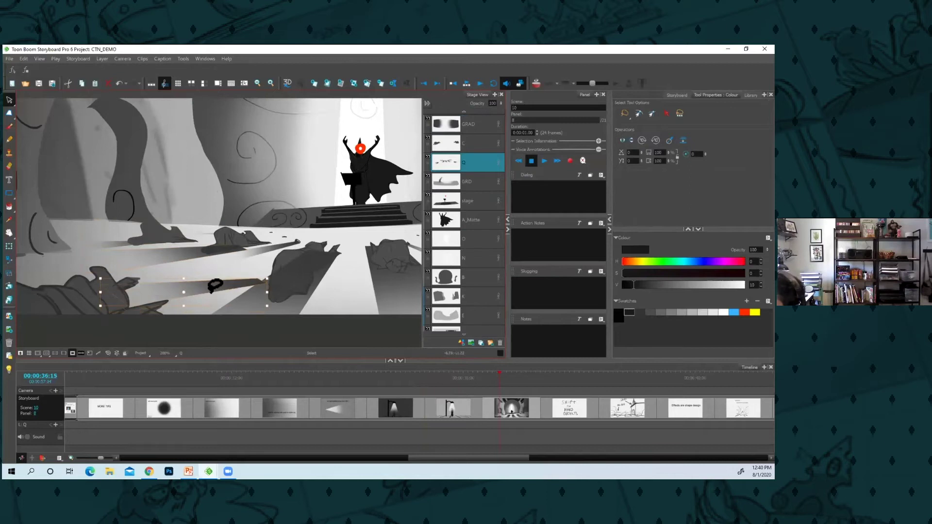
key("ctrl+z")
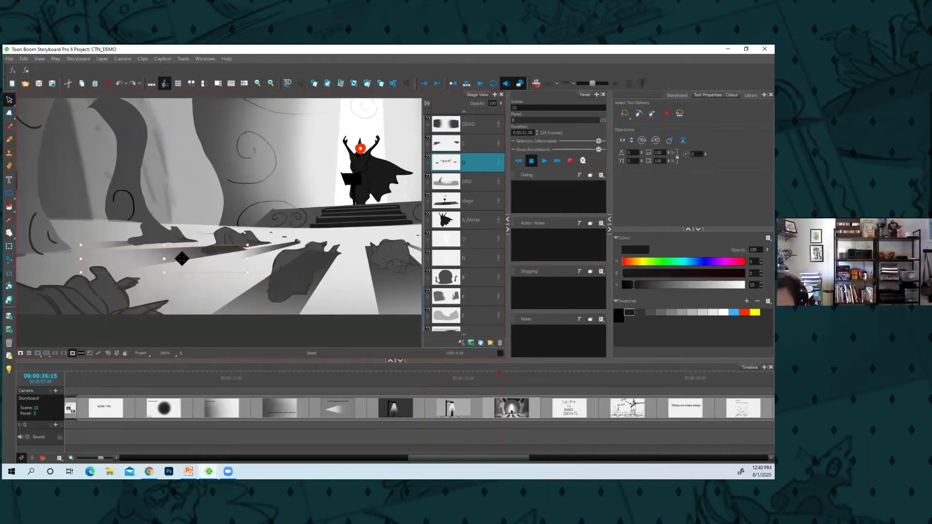
Try placing the gradient shadow wedge elsewhere on the foreground floor, and undo each placement
key("ctrl+shift+z")
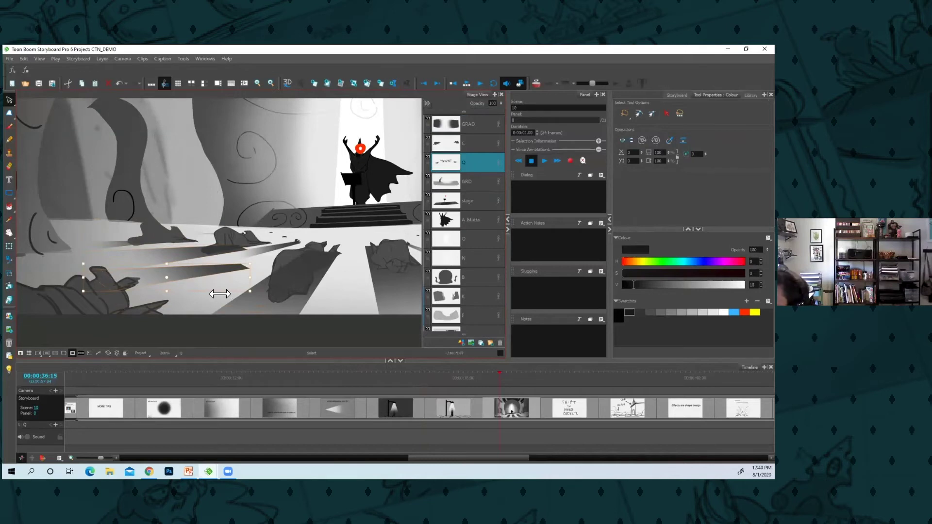
key("ctrl+z")
left_click_drag(190, 258, 262, 339)
key("ctrl+z")
key("1")
key("1")
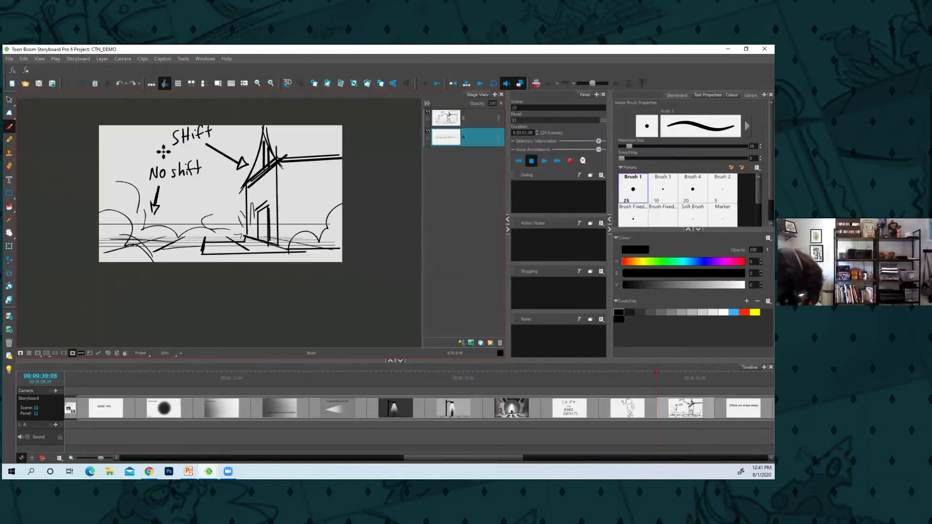
Go to the "just line art is confusing" effects panel and sketch a second line-art splash beside the existing one with Brush 1
key("Right")
key("Right")
key("Left")
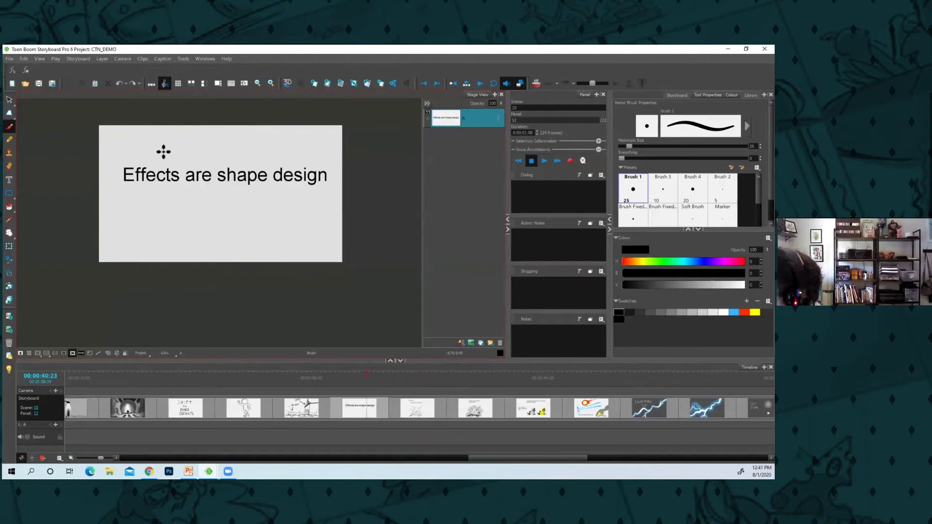
key("Right")
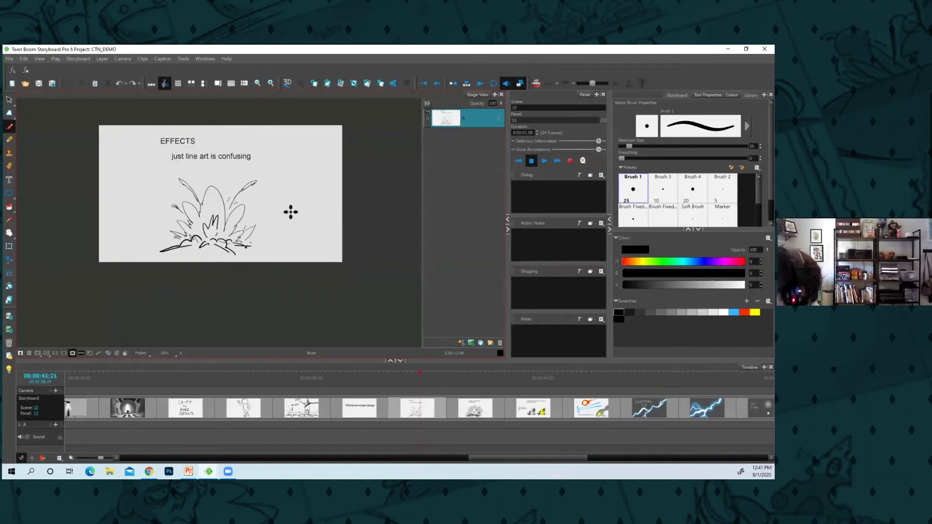
mouse_move(291, 212)
left_mouse_down()
mouse_move(274, 197)
mouse_move(325, 194)
mouse_move(325, 231)
mouse_move(282, 231)
mouse_move(274, 223)
mouse_move(307, 222)
mouse_move(290, 153)
mouse_move(317, 166)
mouse_move(332, 148)
left_mouse_up()
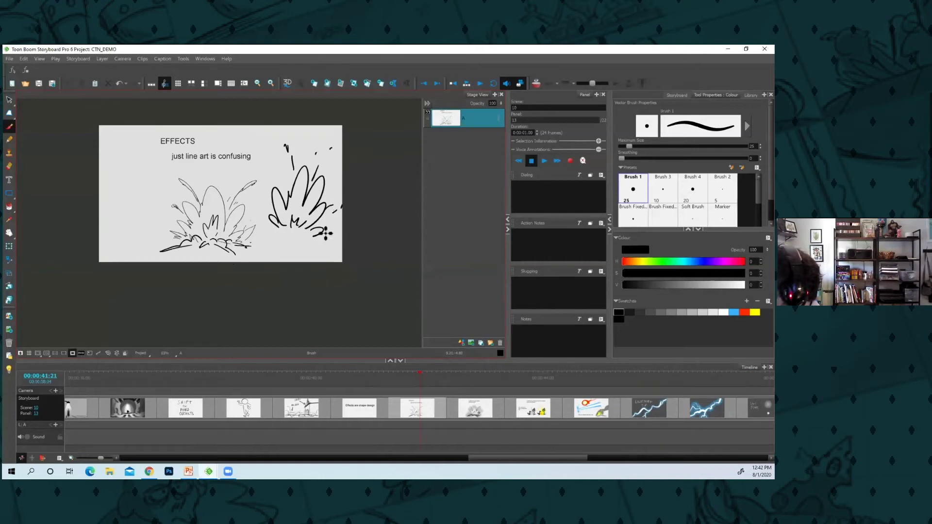
In the "sometimes just laying out some shapes can be the fastest" panel, shrink both shape-based explosions towards the frame's lower edge
key("Right")
key("2")
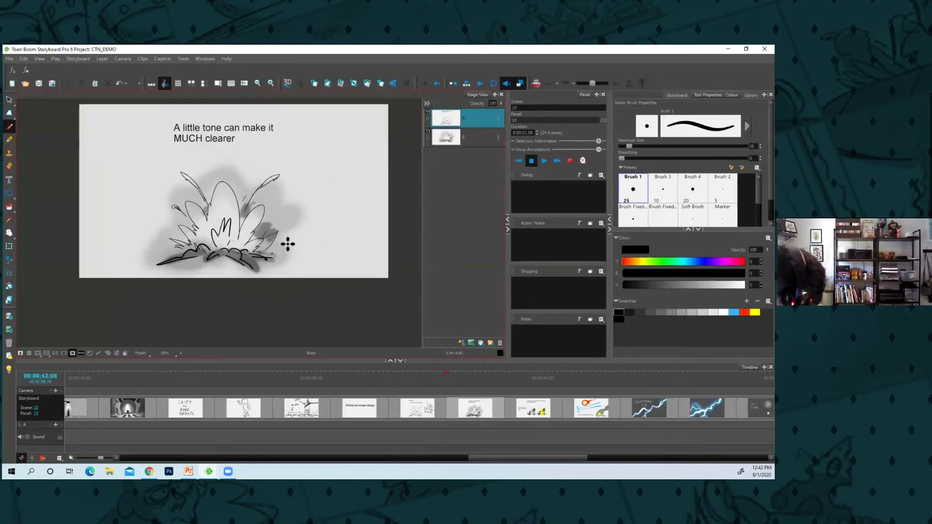
key("l")
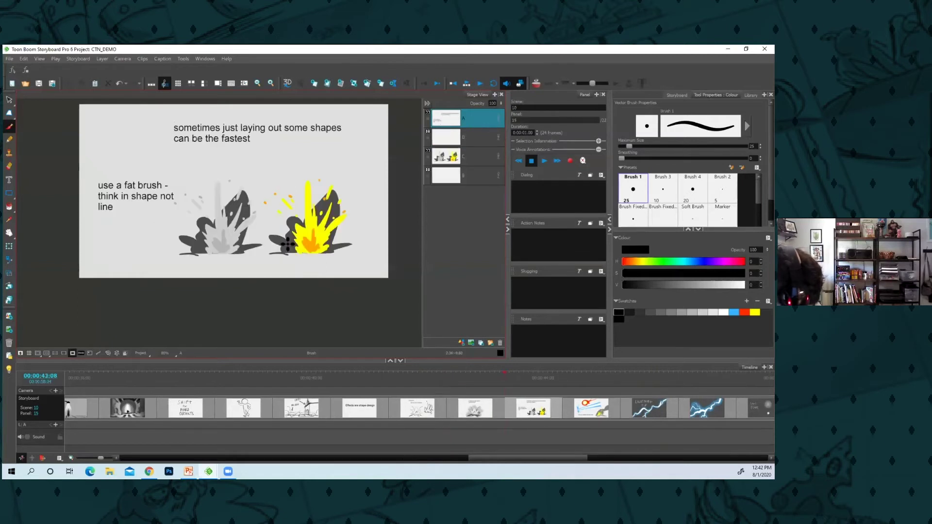
left_click(466, 154)
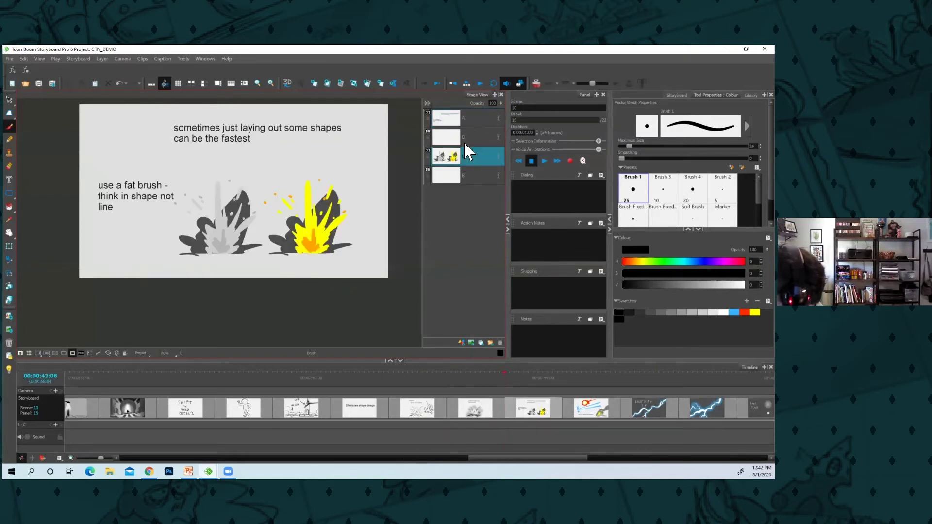
key("alt+s")
mouse_move(325, 134)
left_mouse_down()
mouse_move(402, 200)
mouse_move(389, 188)
mouse_move(289, 212)
mouse_move(274, 253)
left_mouse_up()
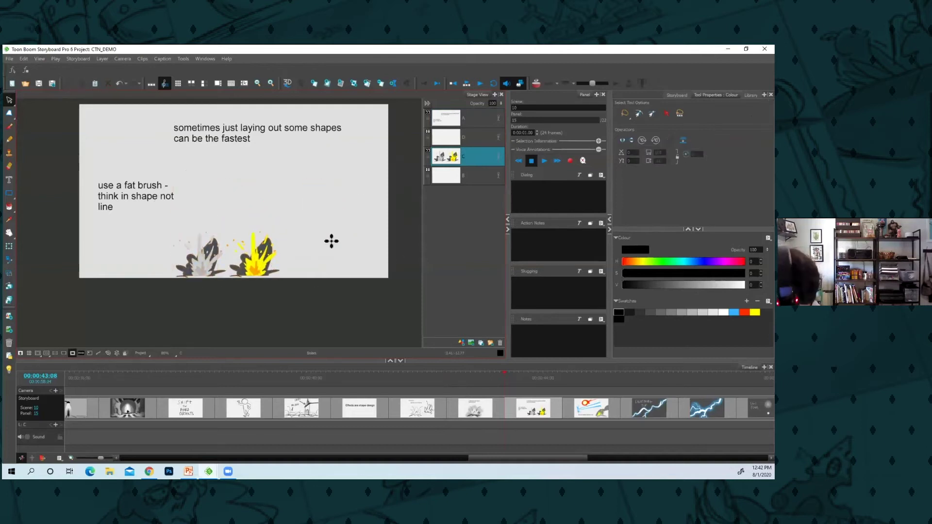
On a new vector layer above the existing explosions, draw a large spiky burst with Brush 1 in very light grey and fill it solid
key("alt+b")
left_click(712, 312)
key("2")
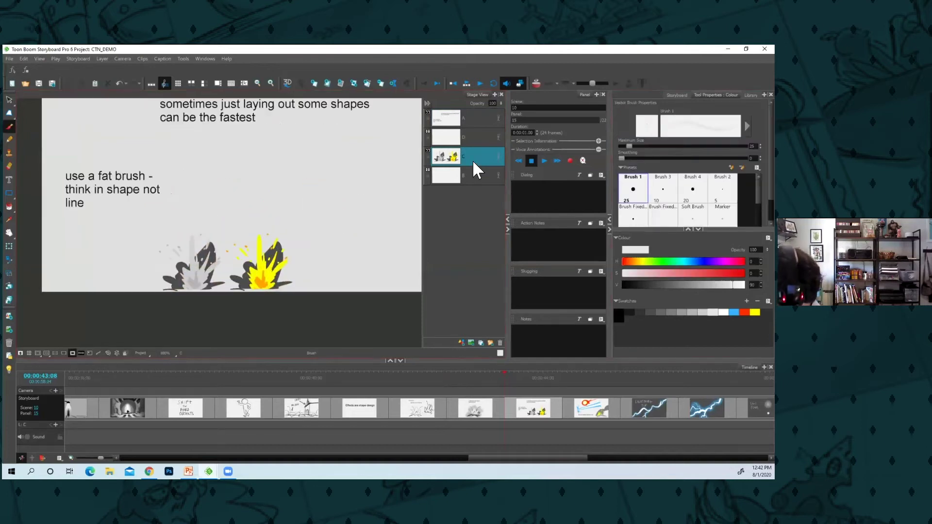
right_click(473, 160)
left_click(485, 175)
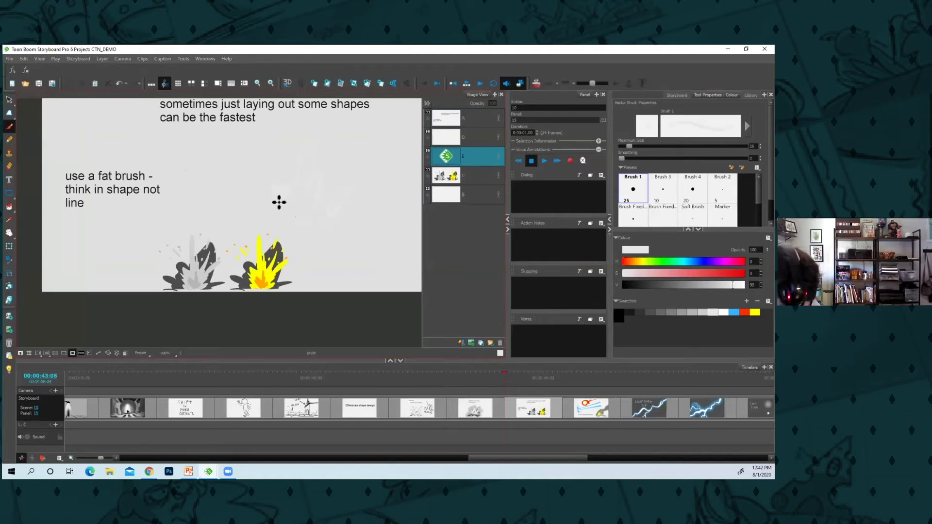
left_click(10, 208)
left_click_drag(358, 243, 310, 252)
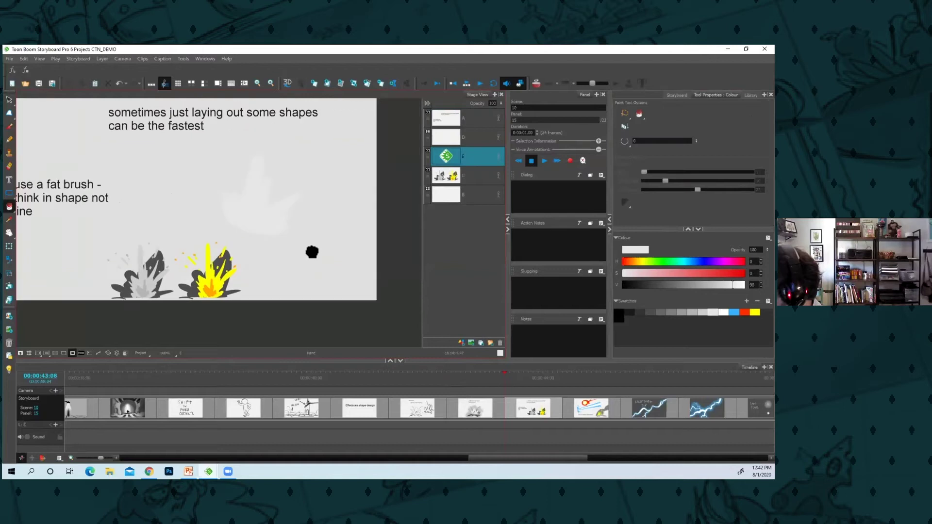
Add another vector layer, draw a small mid-grey spiky shape at the base of the light burst, and fill it
key("alt+s")
right_click(467, 158)
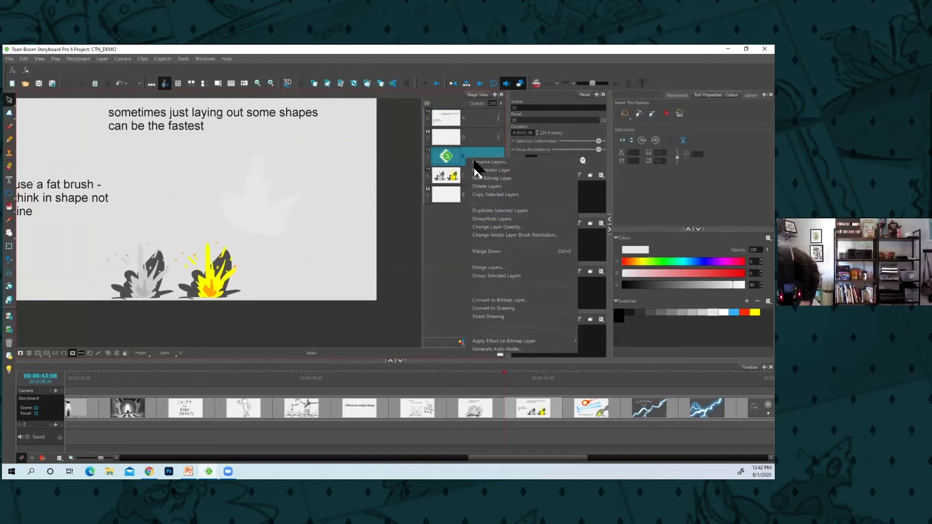
left_click(483, 172)
key("alt+b")
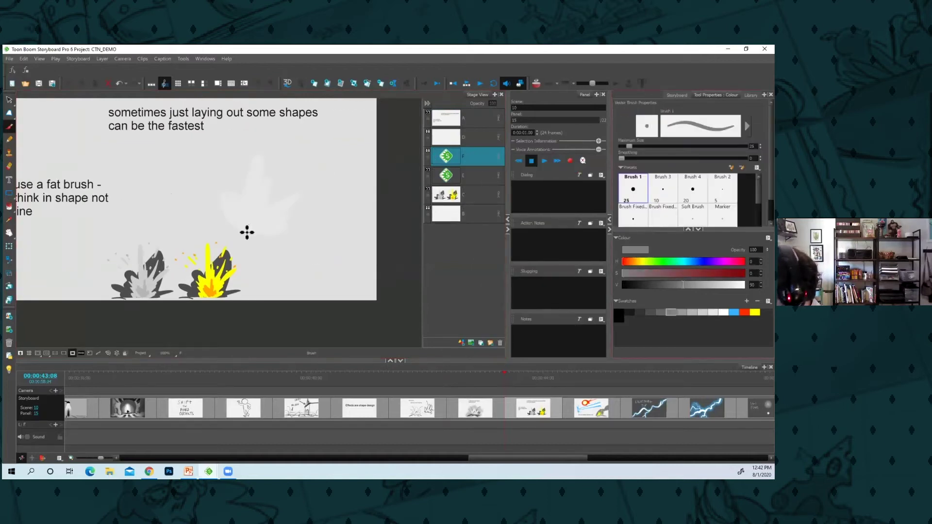
left_click_drag(247, 232, 248, 223)
key("alt+i")
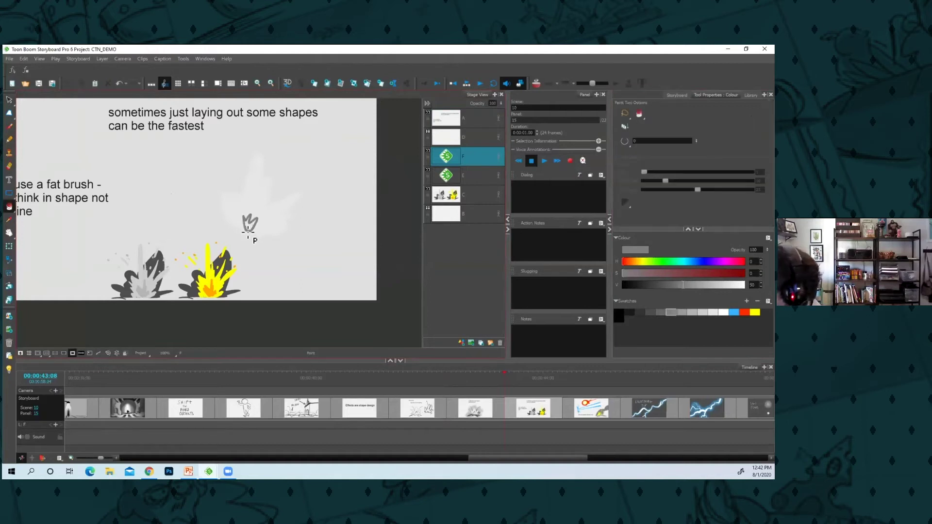
On a new vector layer beneath the burst layers, draw a dark grey smoke cloud trailing to the frame's upper right and fill it
right_click(467, 164)
left_click(485, 181)
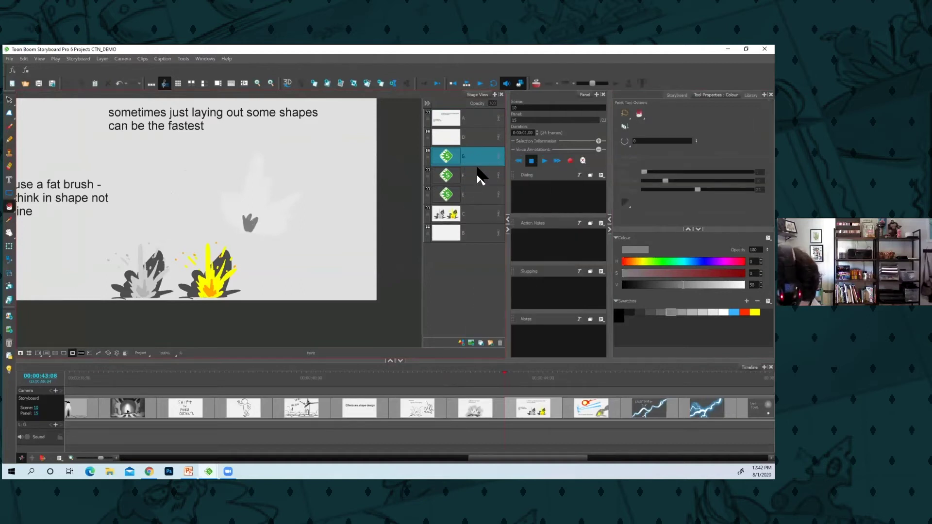
key("alt+b")
left_click(640, 312)
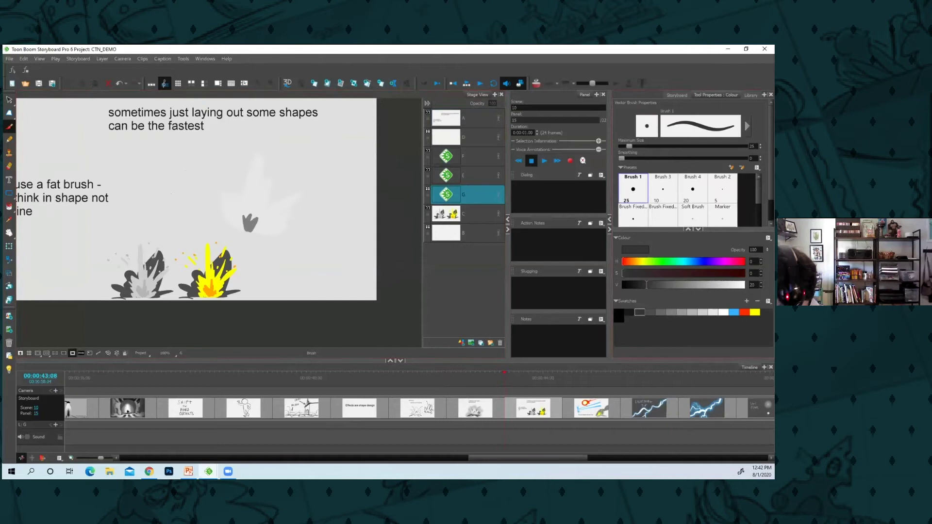
mouse_move(202, 218)
left_mouse_down()
mouse_move(206, 195)
mouse_move(230, 169)
mouse_move(294, 152)
mouse_move(316, 166)
mouse_move(320, 153)
mouse_move(393, 122)
mouse_move(301, 231)
mouse_move(195, 214)
left_mouse_up()
left_click(9, 207)
left_click(292, 201)
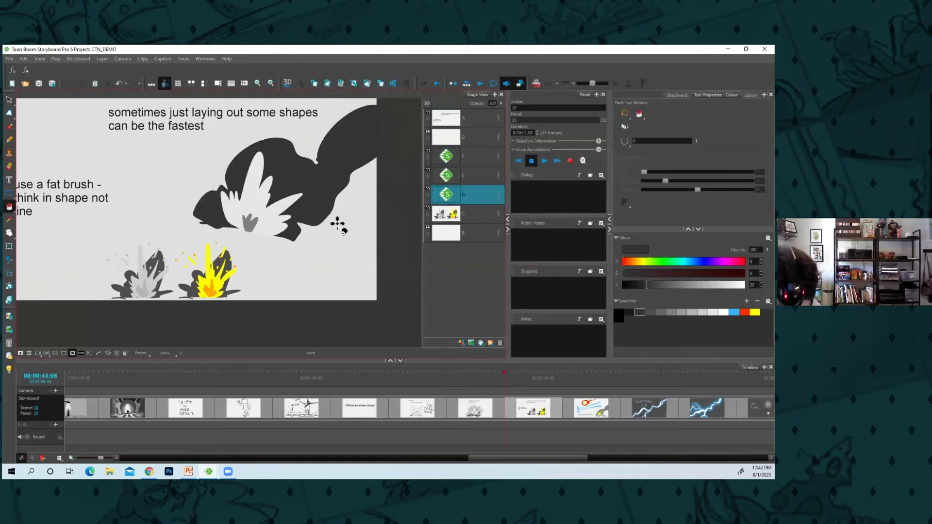
Merge the three new explosion layers, burst, core and smoke, into one
scroll(313, 258, "down", 2)
left_click(472, 159)
left_click(471, 175, "shift")
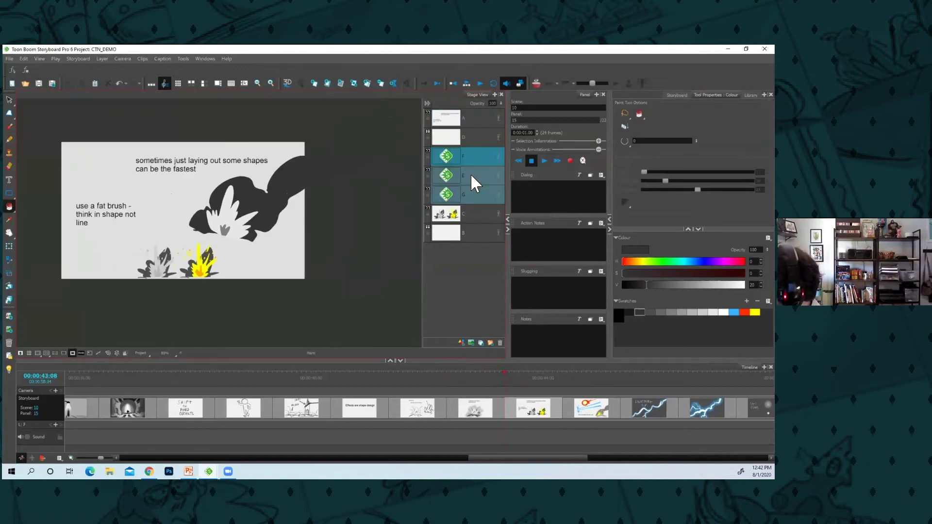
right_click(471, 173)
left_click(510, 270)
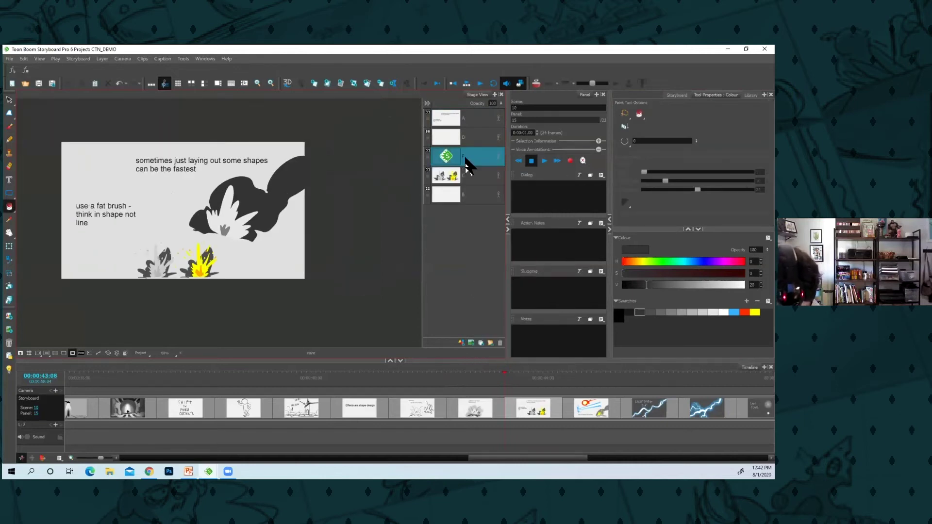
Dab small debris specks around the burst and over the dark smoke, using the burst's sampled light grey
scroll(322, 252, "up", 2)
left_click(252, 225, "alt")
key("alt+b")
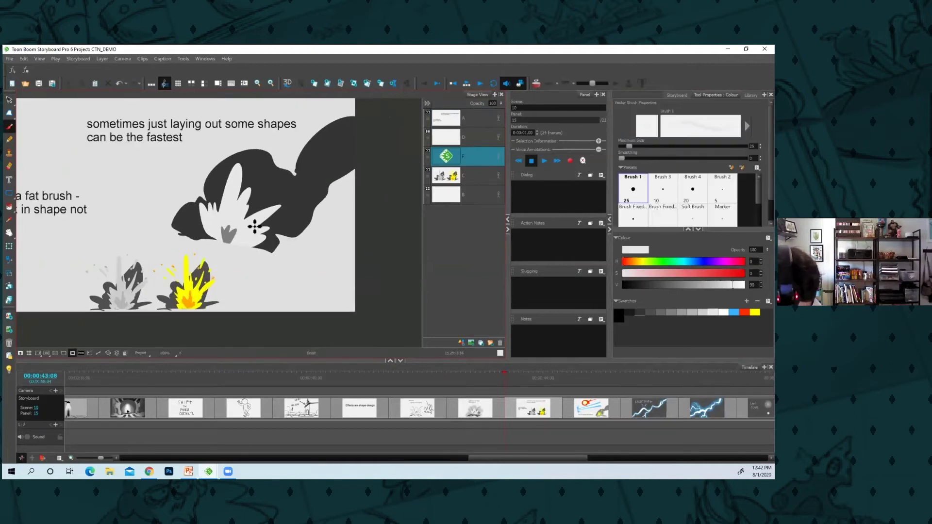
mouse_move(273, 197)
left_mouse_down()
mouse_move(287, 211)
mouse_move(277, 240)
left_mouse_up()
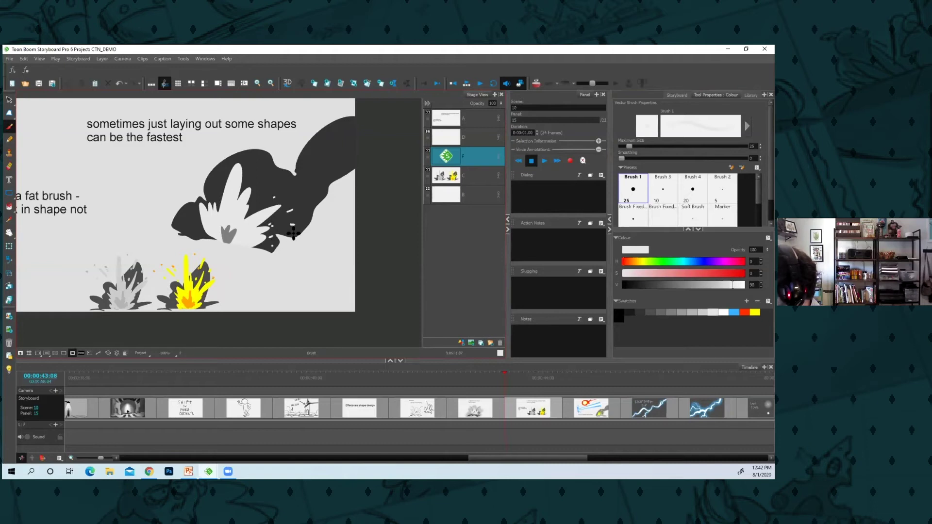
left_click_drag(249, 165, 249, 169)
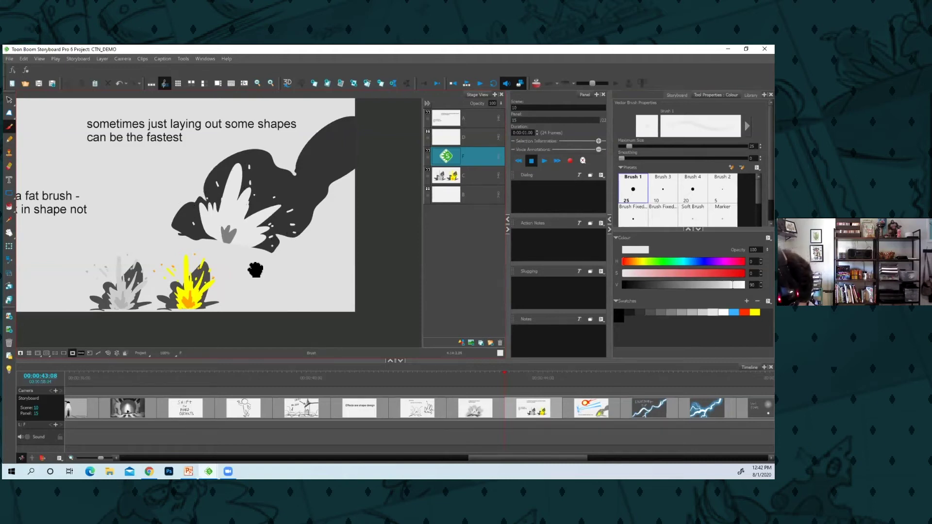
scroll(257, 270, "down", 2)
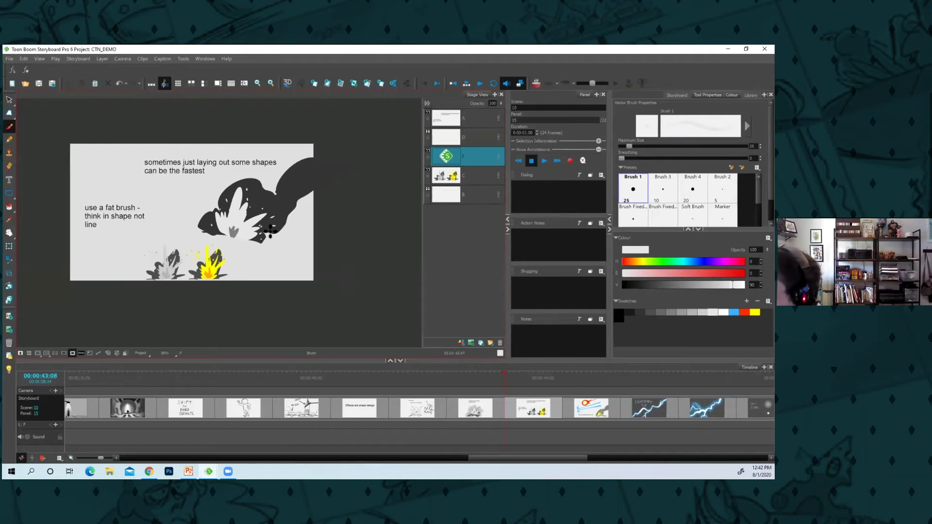
Sketch a black line-art flame with loose flickers beside the "use a fat brush" note
left_click(619, 312)
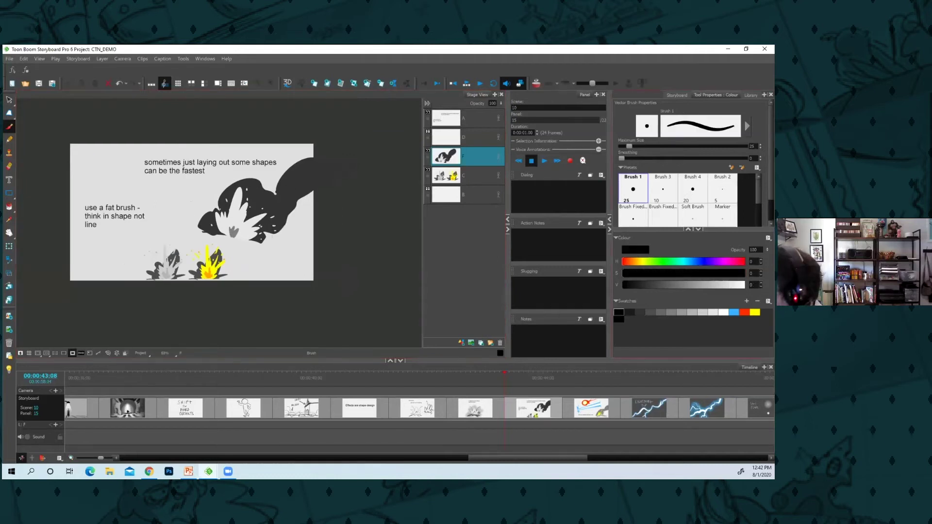
mouse_move(154, 217)
left_mouse_down()
mouse_move(164, 194)
mouse_move(155, 190)
mouse_move(171, 212)
mouse_move(175, 196)
mouse_move(175, 220)
mouse_move(184, 205)
mouse_move(180, 227)
left_mouse_up()
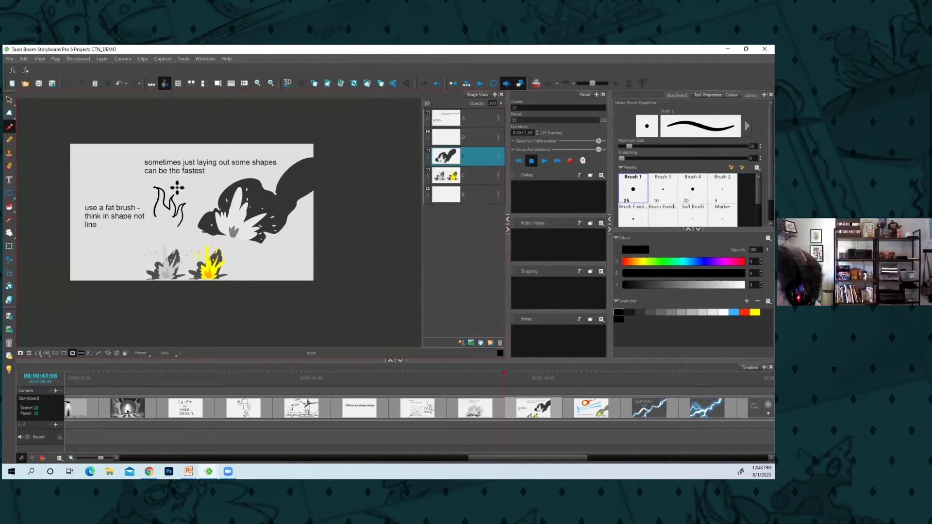
scroll(270, 266, "up", 3)
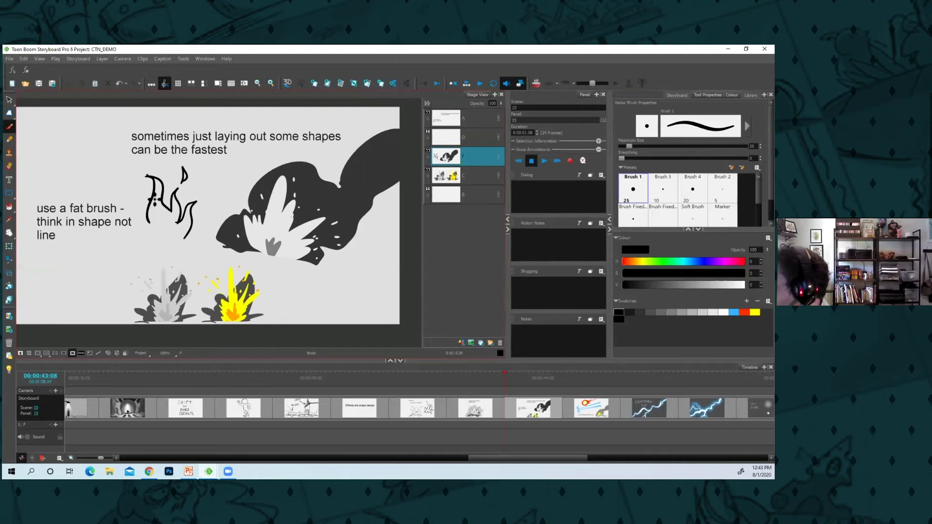
mouse_move(151, 218)
left_mouse_down()
mouse_move(139, 232)
mouse_move(147, 242)
left_mouse_up()
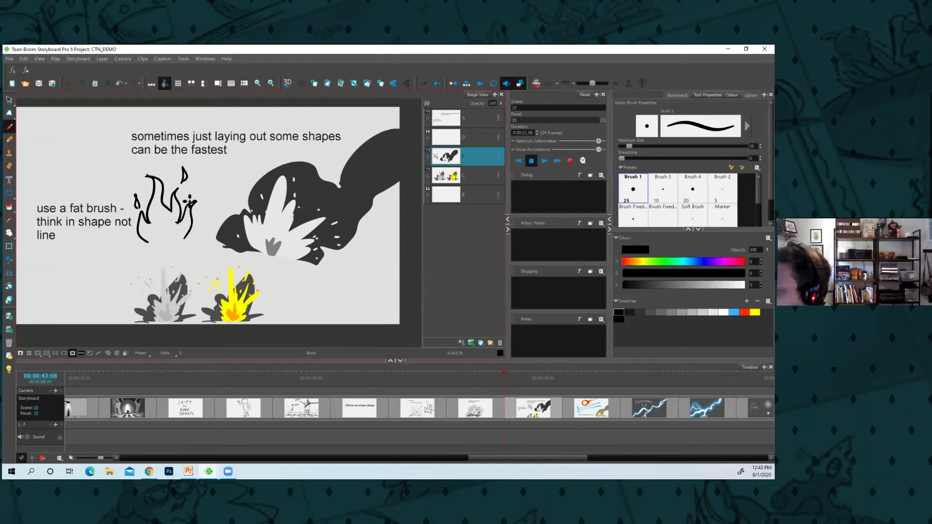
left_click_drag(167, 224, 161, 238)
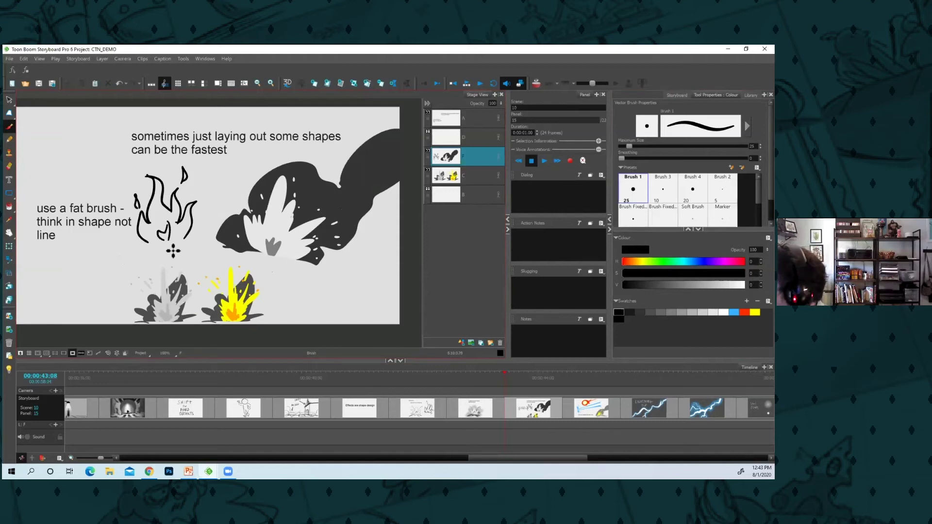
Go to the "Glow not needed but looks nice" panel, sample the beam's blue, and add a vector layer above the shape layer
key("1")
key("g")
key("f")
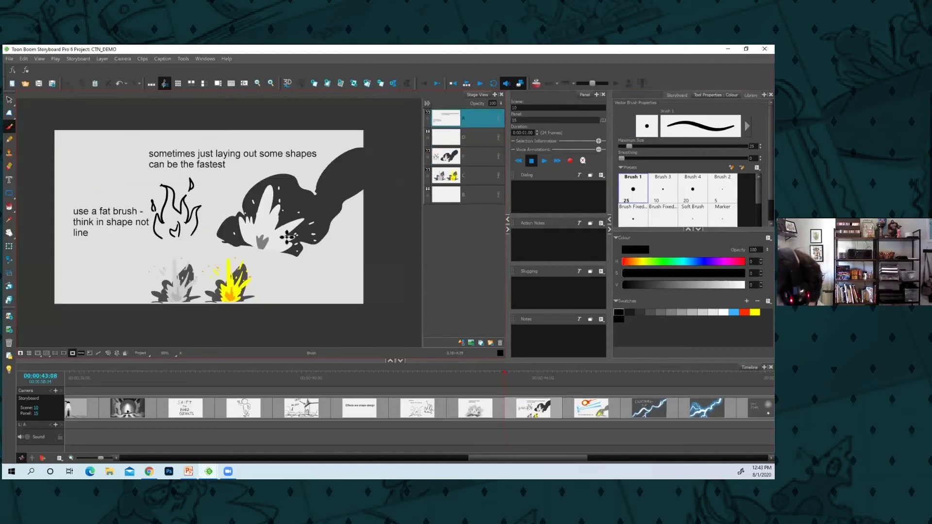
key("f")
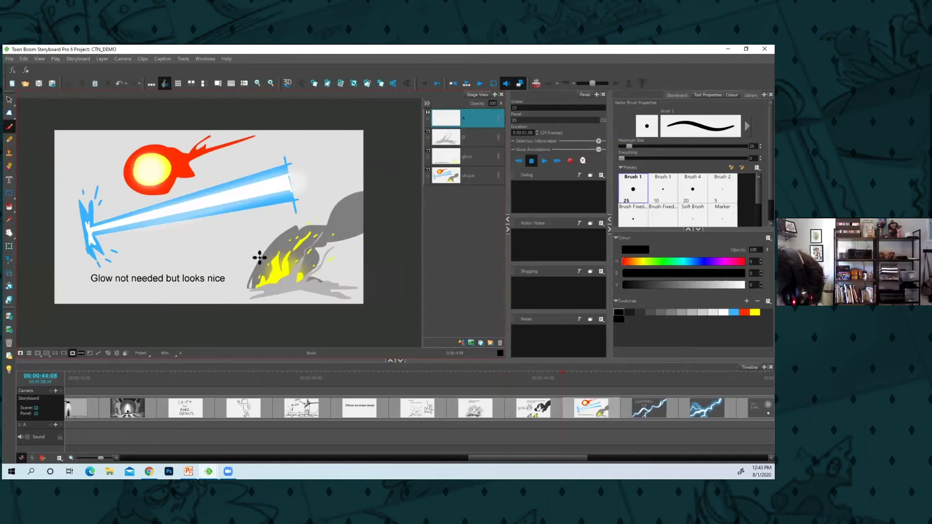
left_click(463, 178)
left_click(285, 198, "alt")
right_click(468, 173)
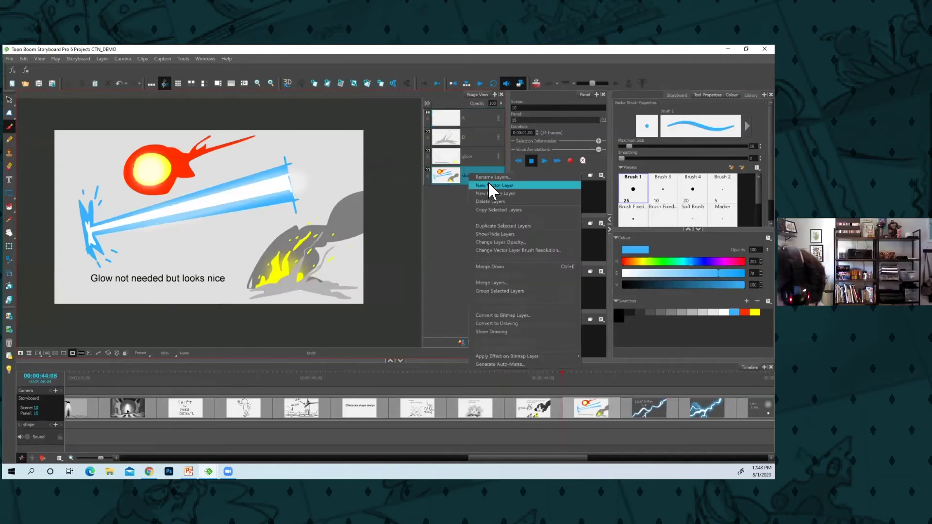
left_click(489, 185)
With the light table on, outline a second tapering blue beam reaching the frame's upper-right corner and fill it
key("2")
mouse_move(270, 231)
left_mouse_down()
mouse_move(198, 273)
mouse_move(293, 148)
left_mouse_up()
left_click(8, 370)
left_click_drag(183, 305, 296, 155)
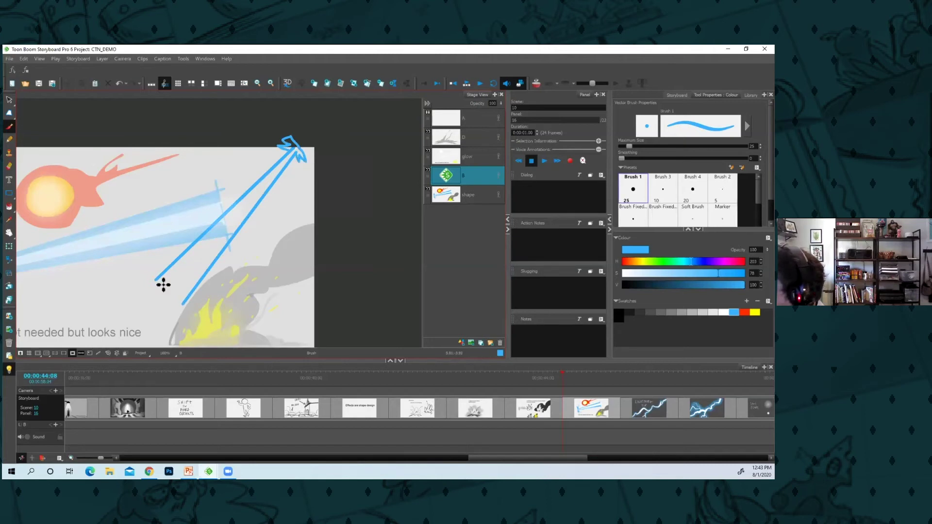
left_click_drag(156, 280, 186, 304)
left_click(10, 208)
left_click(204, 257)
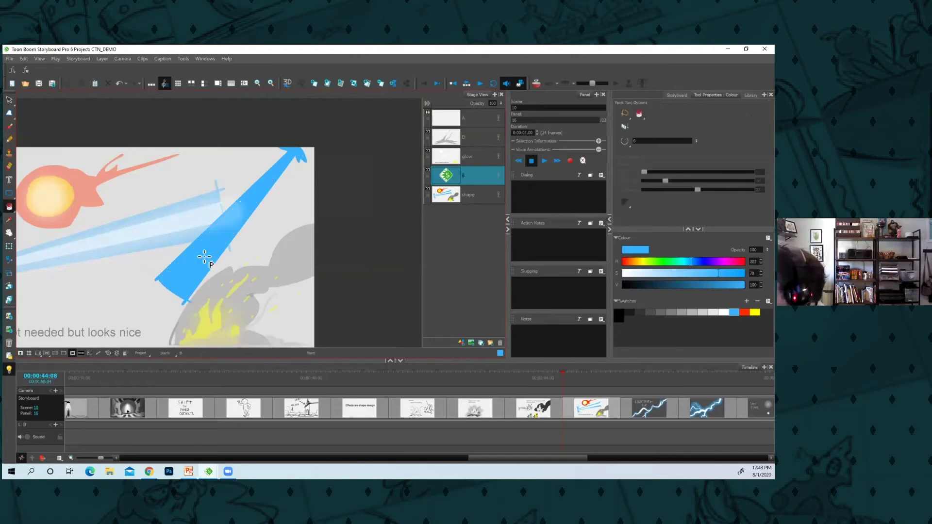
On a new vector layer above the blue beam, draw the white outline of its inner core with Brush 1
right_click(467, 181)
left_click(487, 190)
key("alt+b")
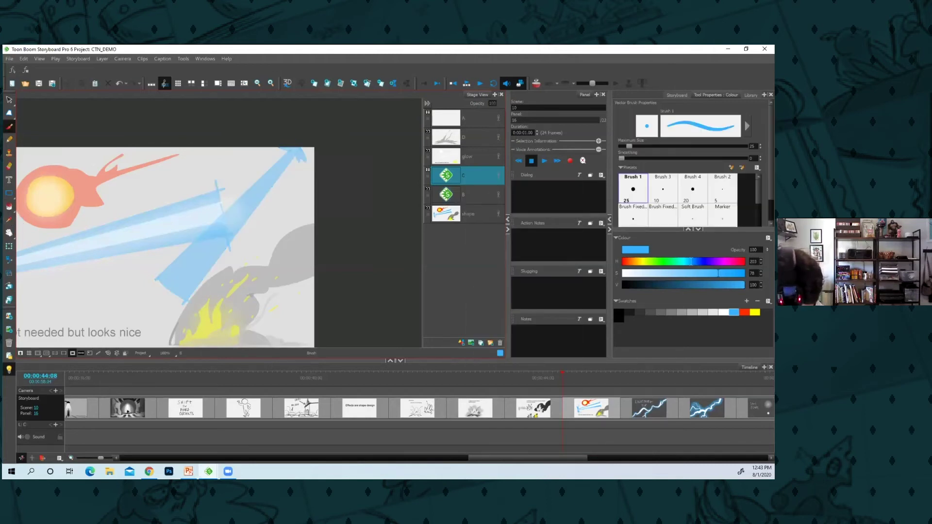
left_click(723, 312)
mouse_move(291, 157)
left_mouse_down()
mouse_move(171, 293)
mouse_move(182, 294)
mouse_move(290, 160)
left_mouse_up()
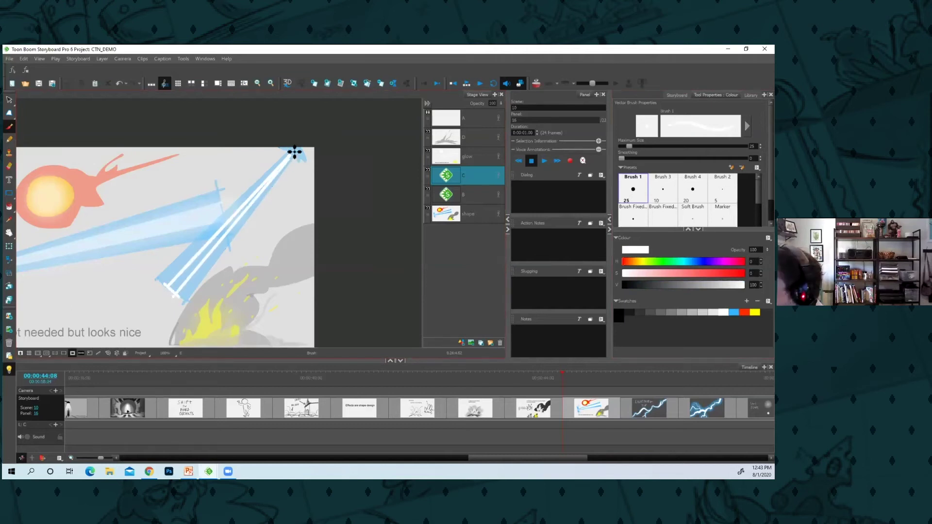
Try filling the white core outline with the beam's sampled blue, and undo each fill
left_click(9, 219)
left_click(185, 272)
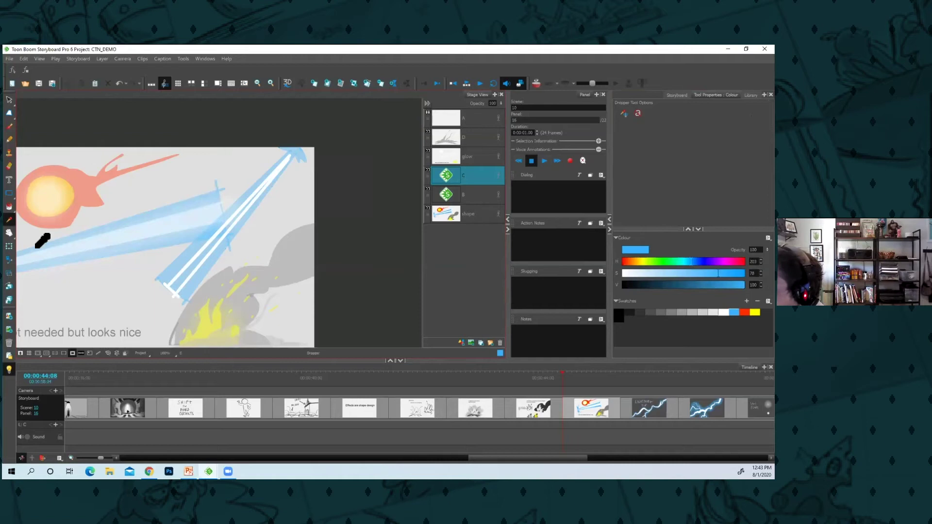
left_click(9, 206)
left_click(191, 268)
key("1")
key("1")
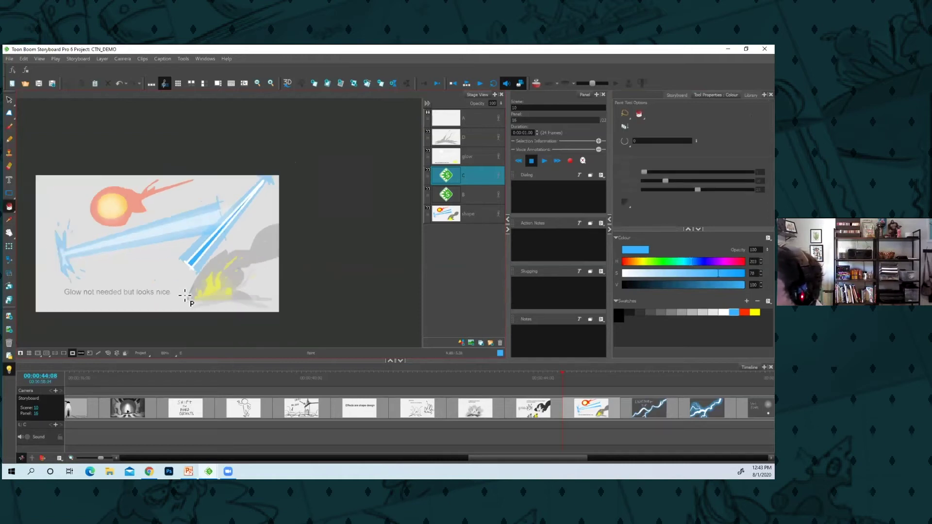
key("ctrl+z")
key("d")
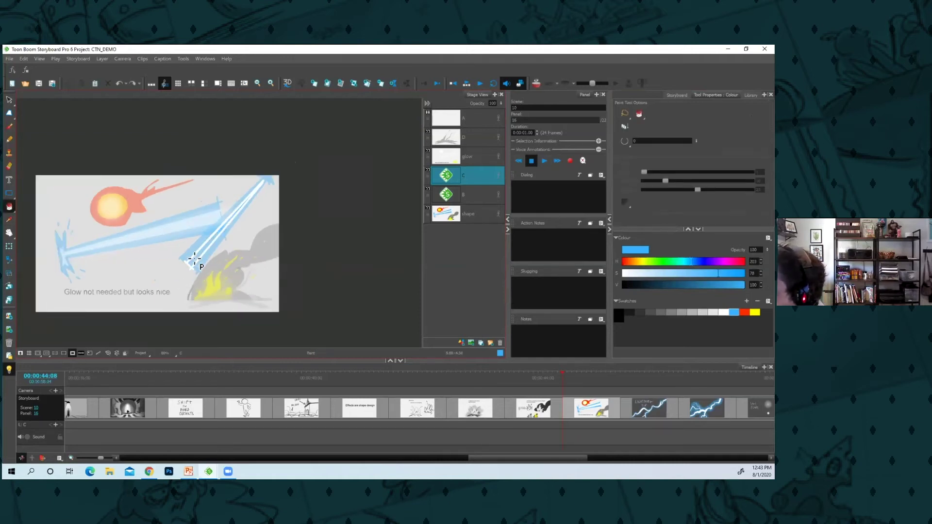
left_click(194, 259)
key("ctrl+z")
Fill the new beam's inner core with white
left_click(724, 313)
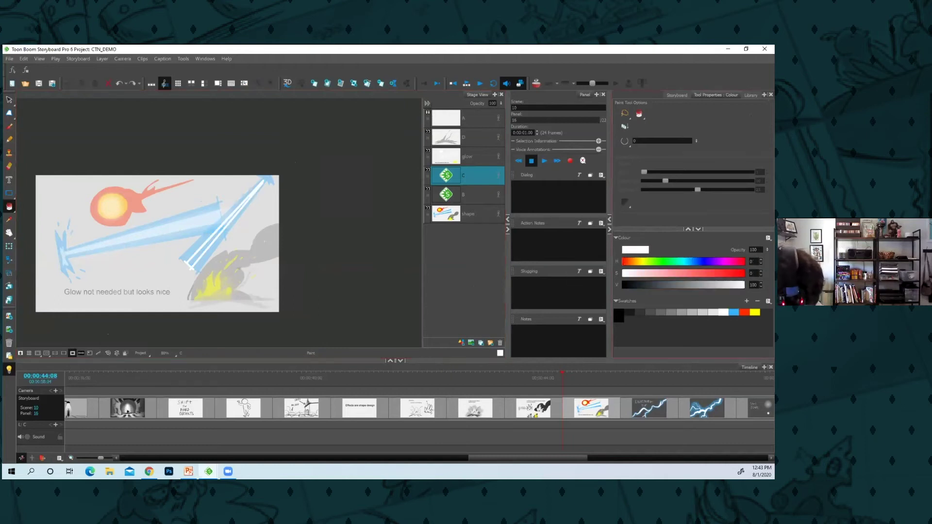
left_click(208, 251)
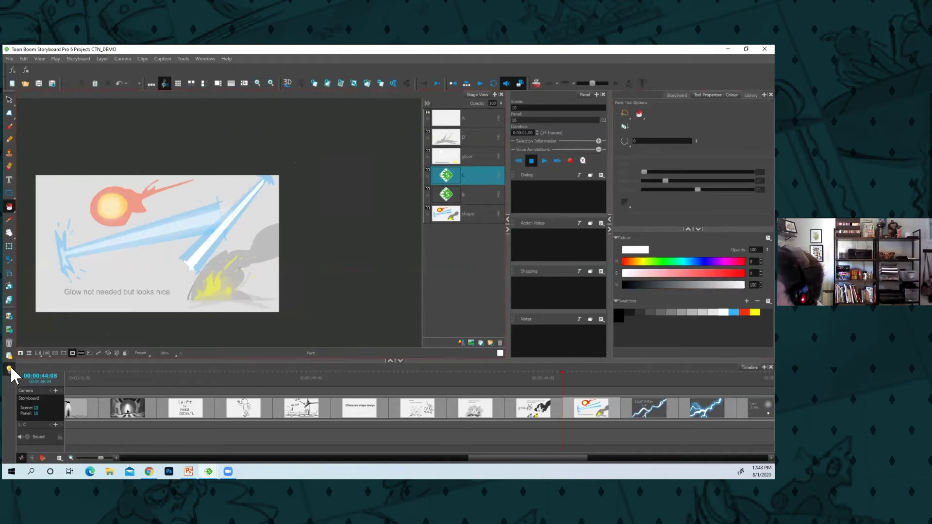
Turn off the light table and go to the blue-glowing lightning panel
key("Left")
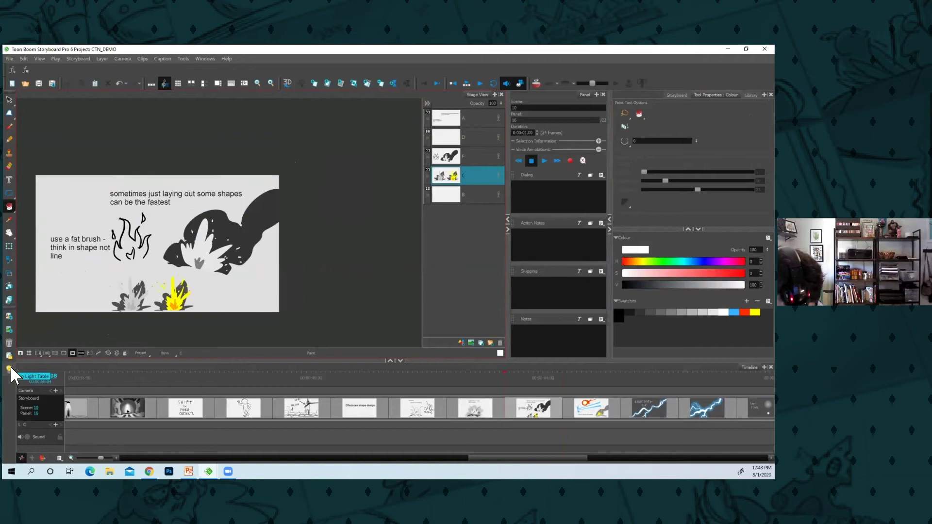
key("Right")
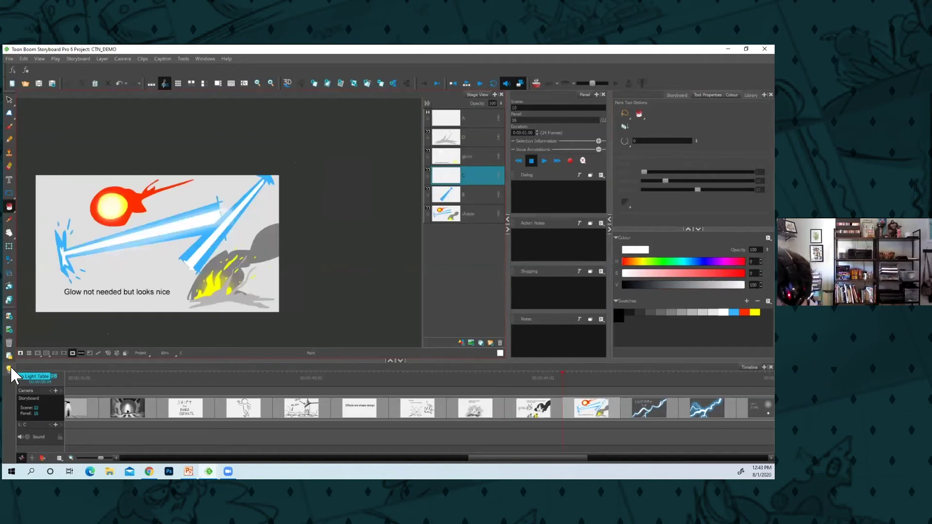
key("Right")
key("Right")
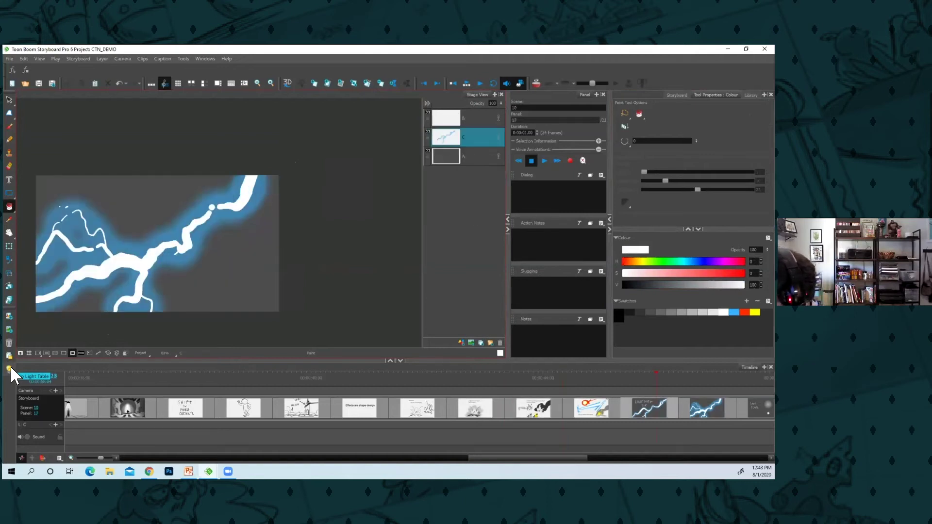
Compare the two lightning panels and add a blank panel after the blue-glowing one
key("Left")
key("Right")
left_click_drag(182, 280, 271, 266)
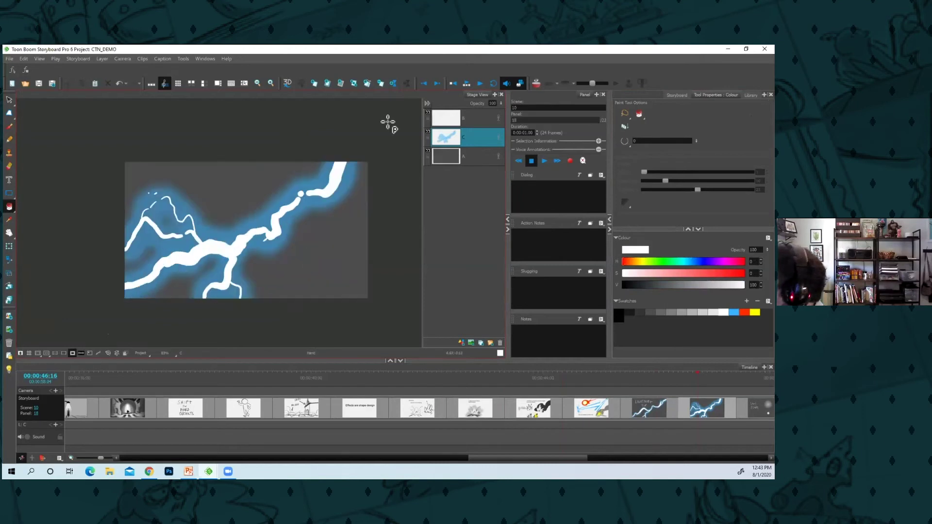
left_click(366, 83)
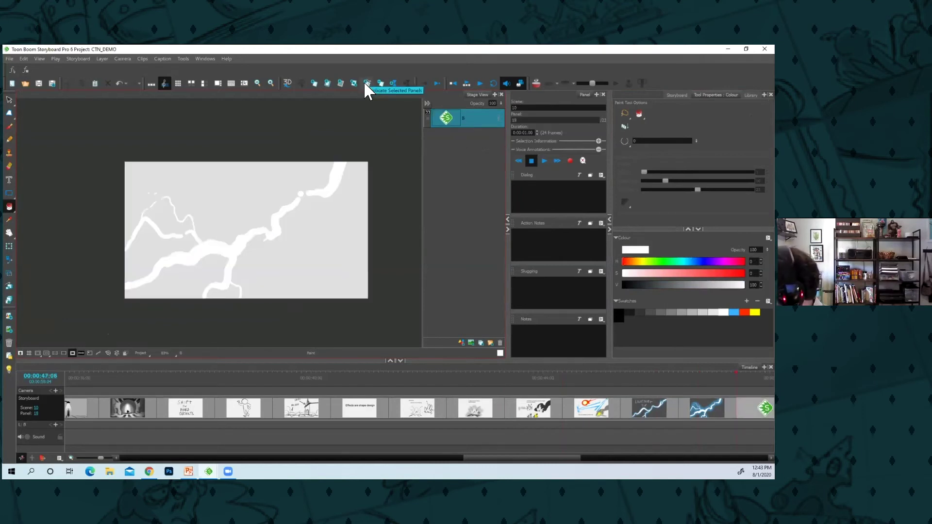
Paint a thick white lightning bolt with side branches and small broken pieces using an enlarged Brush 4
key("alt+b")
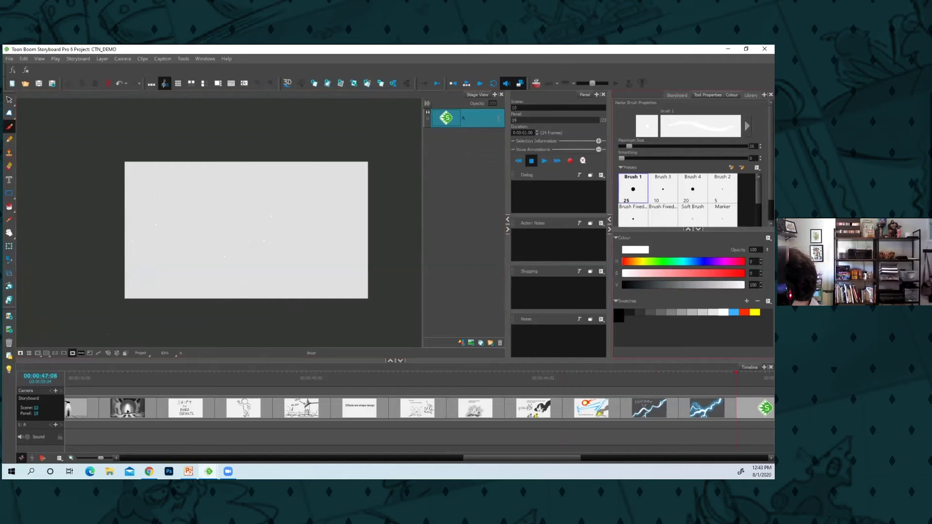
left_click(692, 188)
left_click_drag(627, 146, 654, 146)
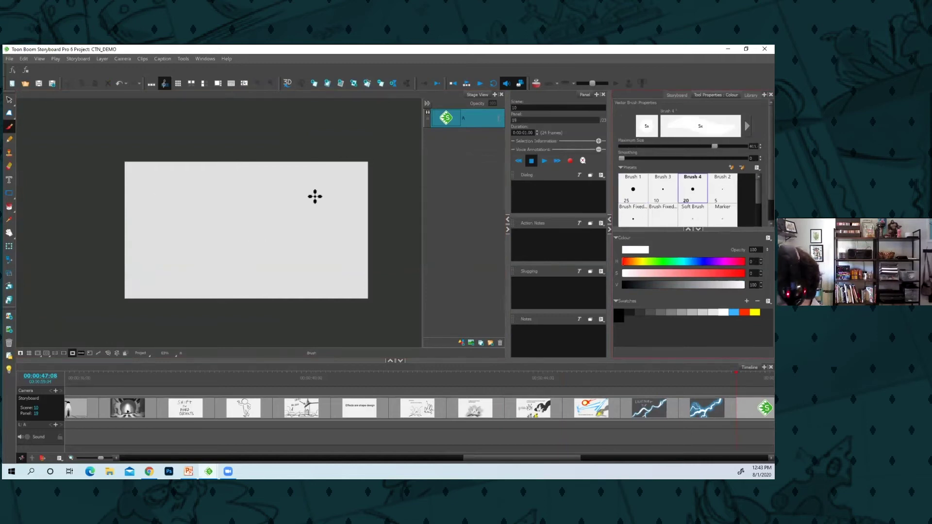
mouse_move(301, 189)
left_mouse_down()
mouse_move(291, 207)
mouse_move(272, 241)
mouse_move(241, 232)
mouse_move(211, 244)
mouse_move(269, 245)
mouse_move(196, 239)
mouse_move(208, 239)
mouse_move(183, 262)
mouse_move(149, 265)
mouse_move(118, 295)
left_mouse_up()
key("ctrl+z")
mouse_move(224, 278)
left_mouse_down()
mouse_move(206, 305)
mouse_move(252, 264)
left_mouse_up()
mouse_move(273, 196)
left_mouse_down()
mouse_move(322, 142)
mouse_move(303, 187)
mouse_move(306, 240)
mouse_move(282, 262)
left_mouse_up()
left_click(277, 290)
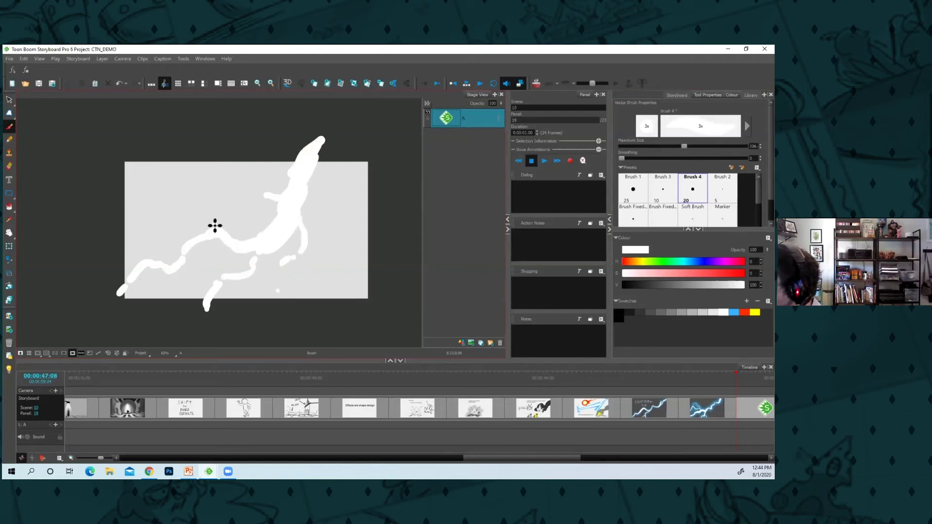
Dab a dotted branch above the bolt's lower arm, undo the trailing dabs and paint a continuous white branch joining the arm
left_click(214, 225)
left_click(193, 218)
left_click_drag(184, 221, 177, 225)
left_click(168, 230)
left_click(158, 234)
left_click(146, 242)
left_click_drag(129, 258, 121, 267)
key("alt+s")
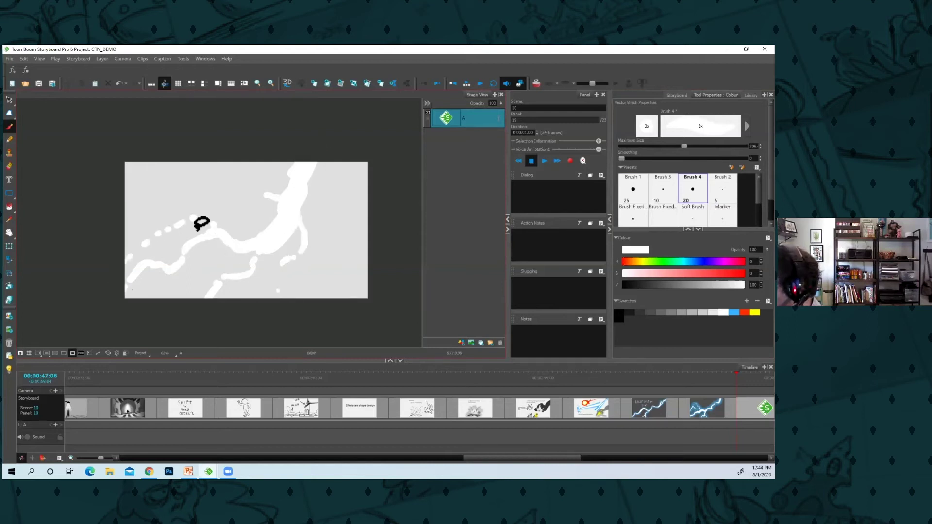
key("ctrl+z")
key("ctrl+z")
key("ctrl+z")
key("ctrl+z")
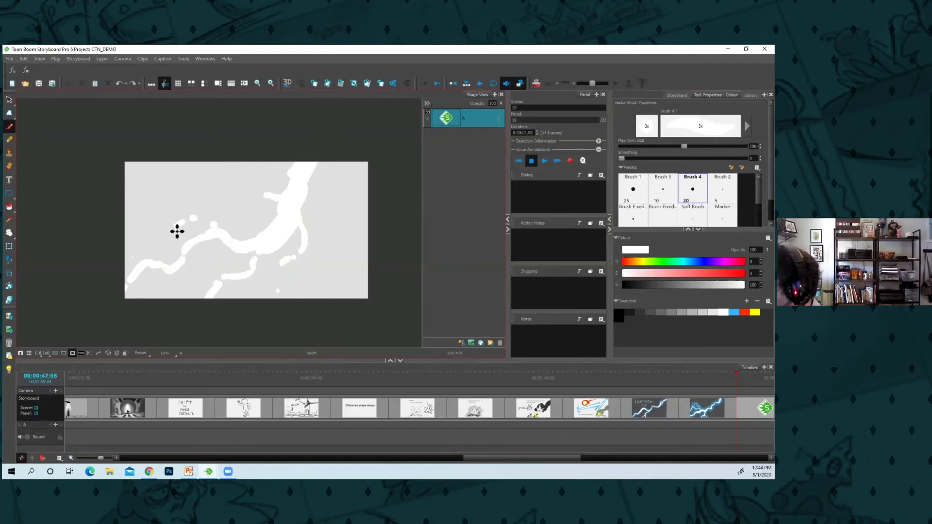
mouse_move(178, 231)
left_mouse_down()
mouse_move(174, 264)
mouse_move(203, 241)
mouse_move(250, 250)
left_mouse_up()
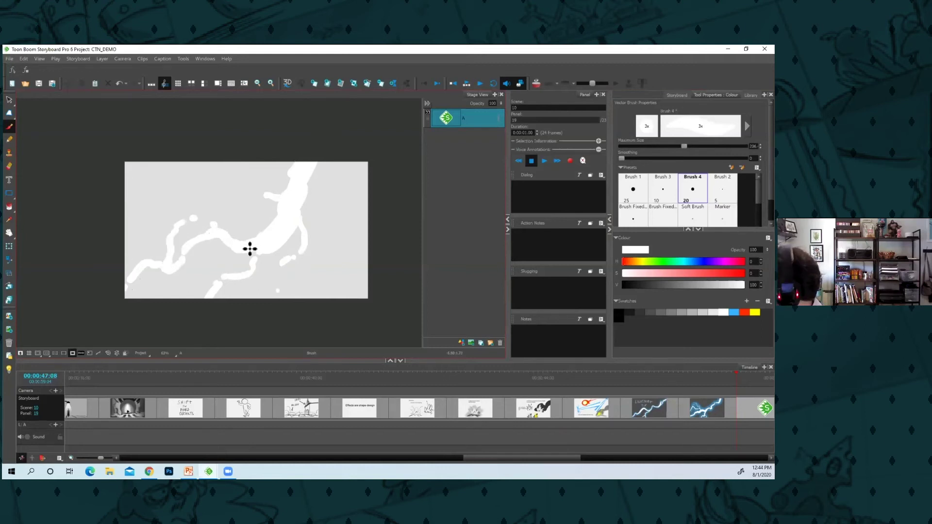
Add a new layer and paint a light-blue glow along the bolt and its branches with the Soft Brush
right_click(488, 121)
left_click(515, 133)
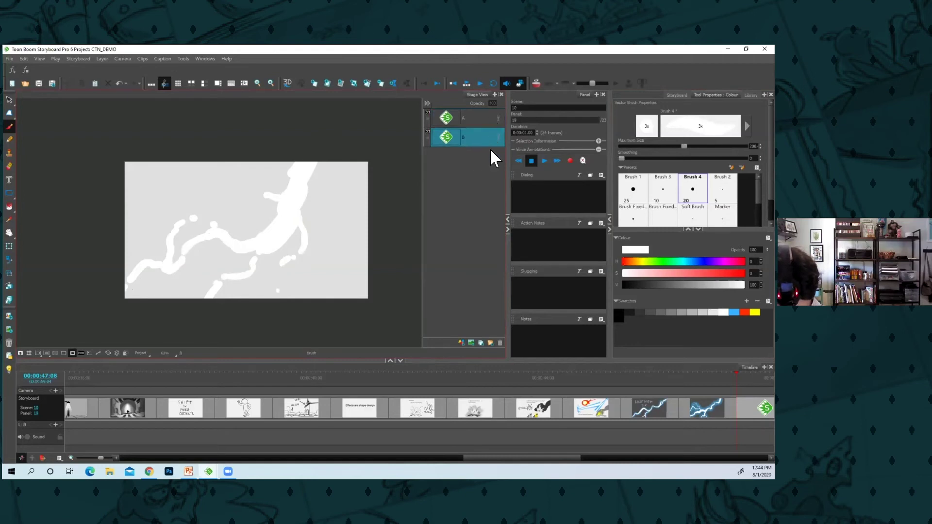
left_click(733, 312)
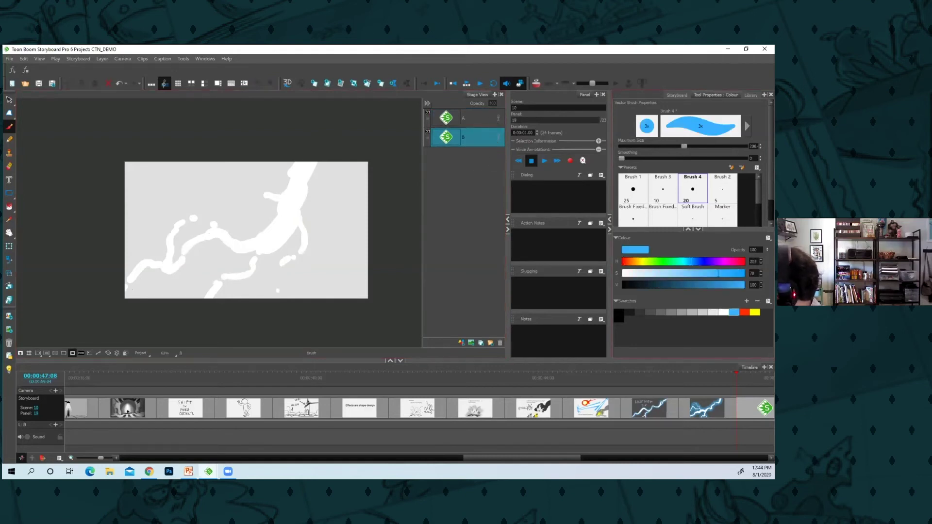
left_click(693, 194)
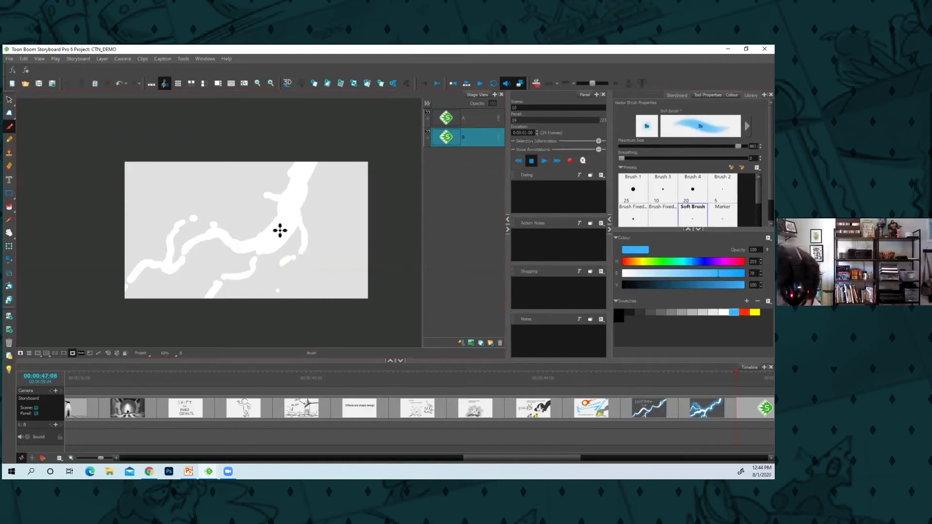
mouse_move(278, 228)
left_mouse_down()
mouse_move(309, 169)
mouse_move(305, 161)
mouse_move(266, 248)
mouse_move(189, 223)
mouse_move(178, 258)
mouse_move(190, 249)
mouse_move(150, 264)
mouse_move(119, 303)
left_mouse_up()
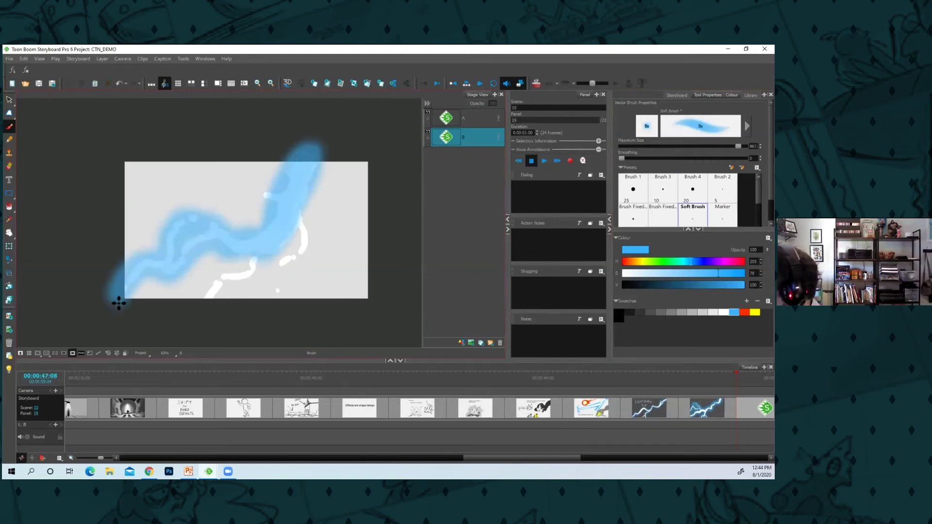
left_click_drag(197, 313, 282, 262)
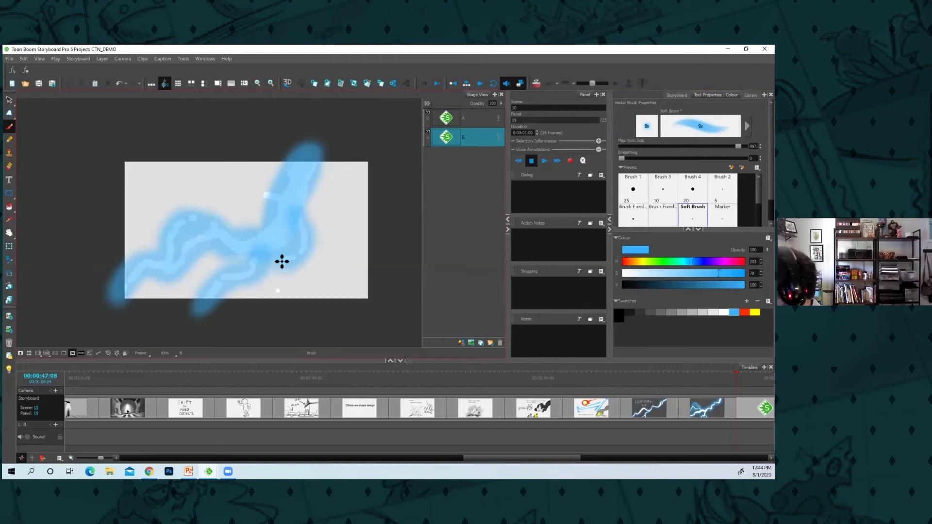
Examine the Lens Flare panels, comparing the separate glow, core and streak elements with the assembled flare
key("Right")
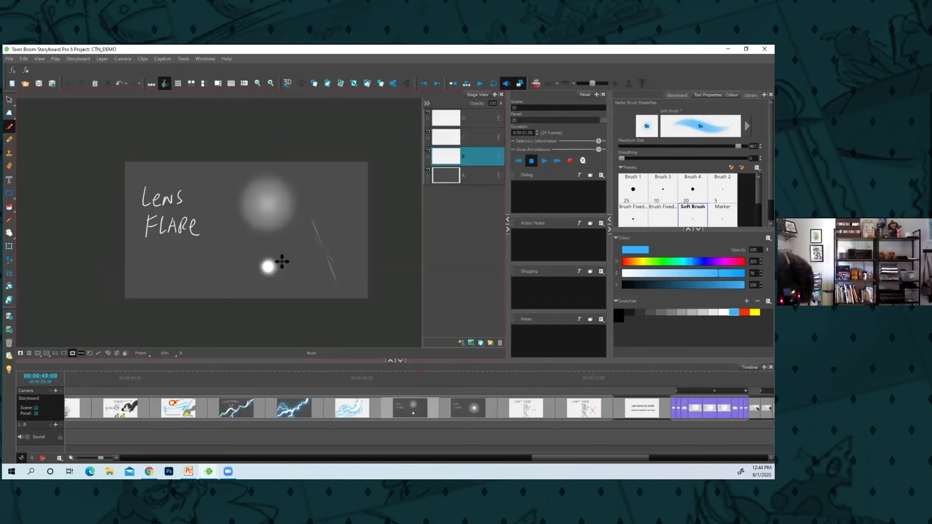
key("Right")
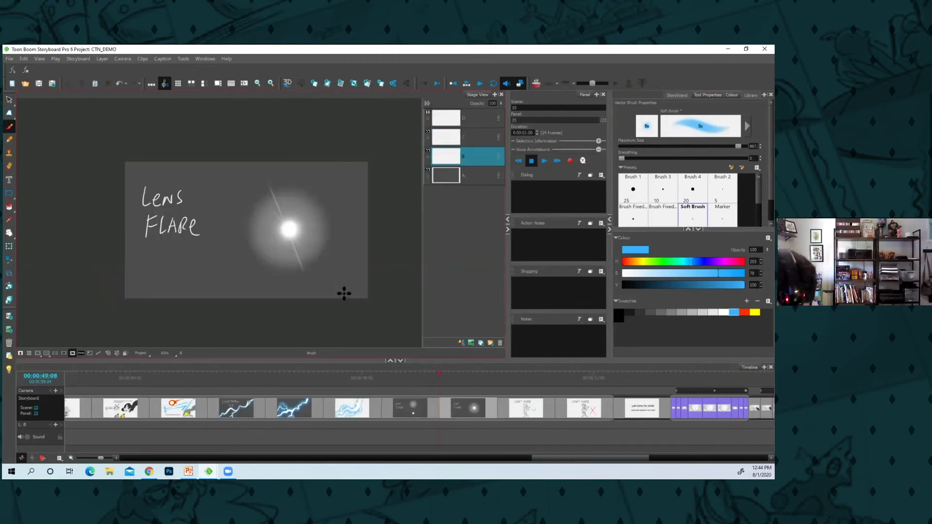
key("Left")
key("space")
left_click_drag(327, 306, 324, 307)
key("2")
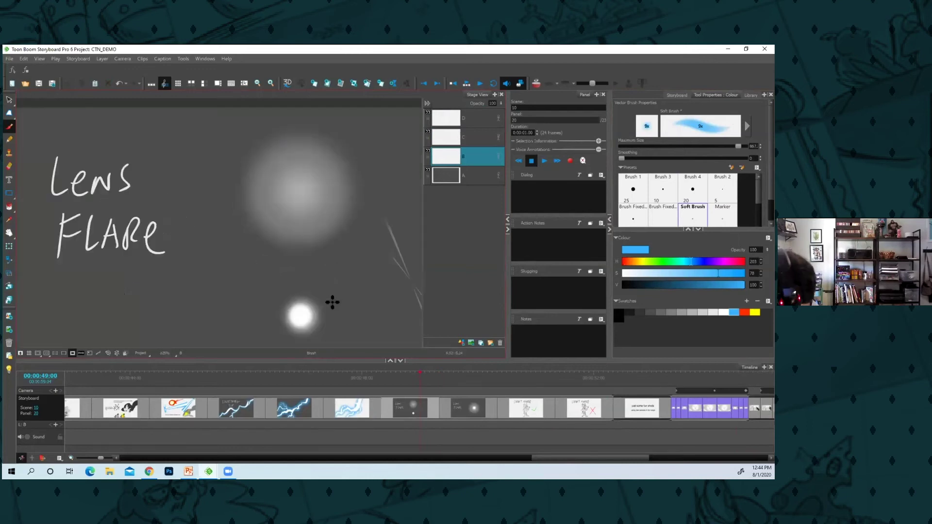
key("space")
left_click_drag(306, 271, 223, 257)
key("alt+s")
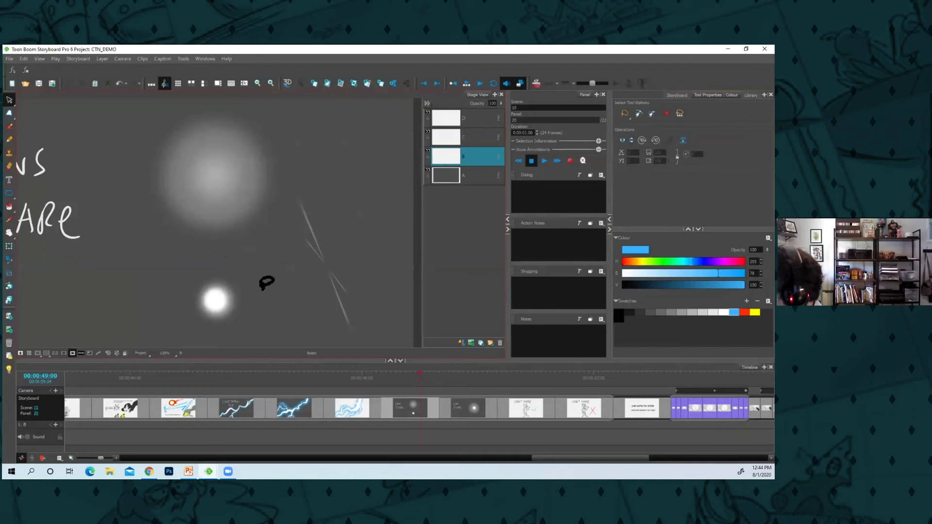
key("f")
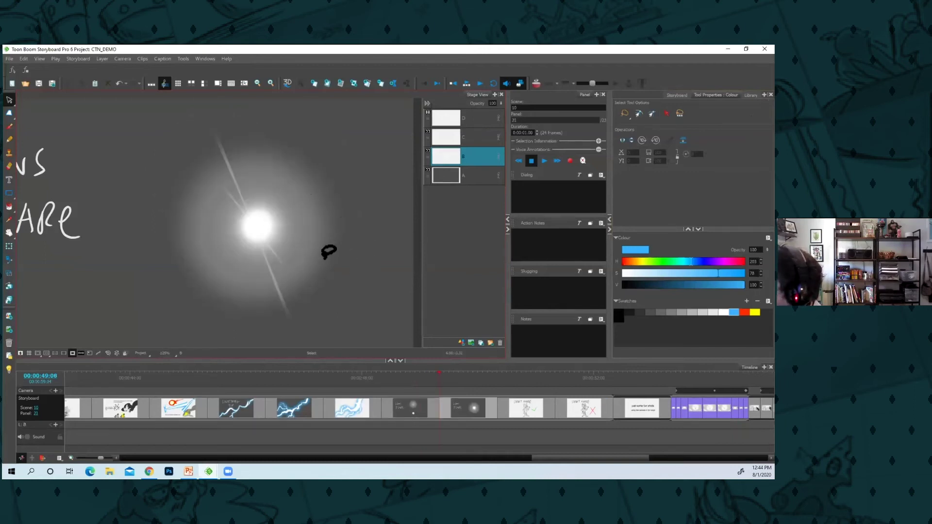
key("1")
key("1")
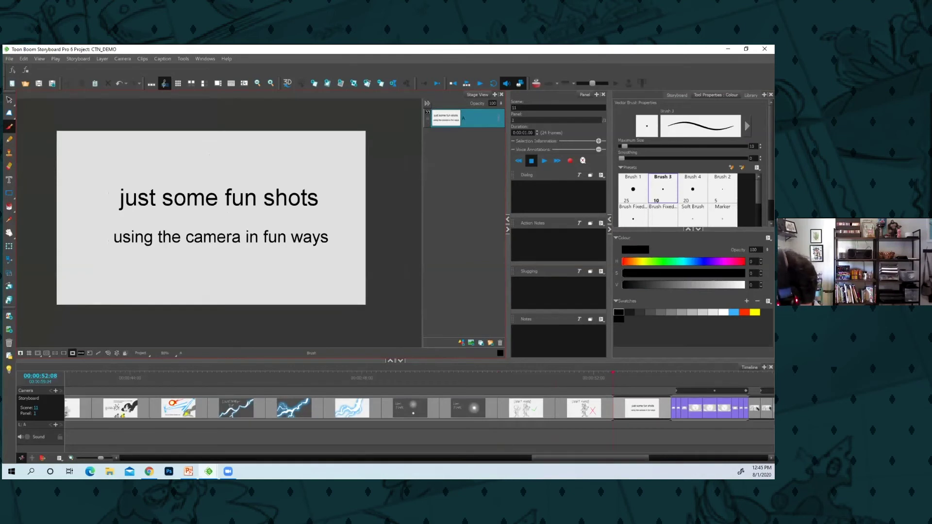
Play the camera shots from scene 12, turn off the camera mask and go to the scene's panel 4
key("f")
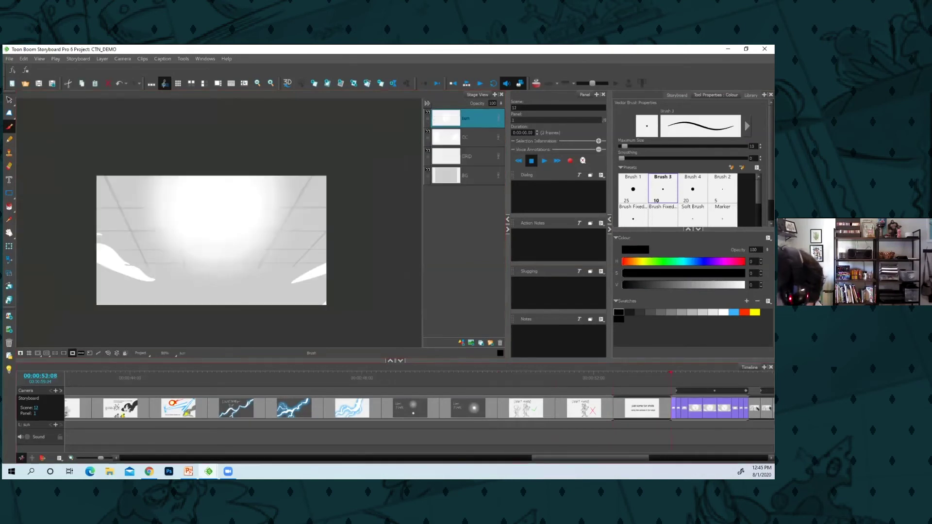
left_click(480, 82)
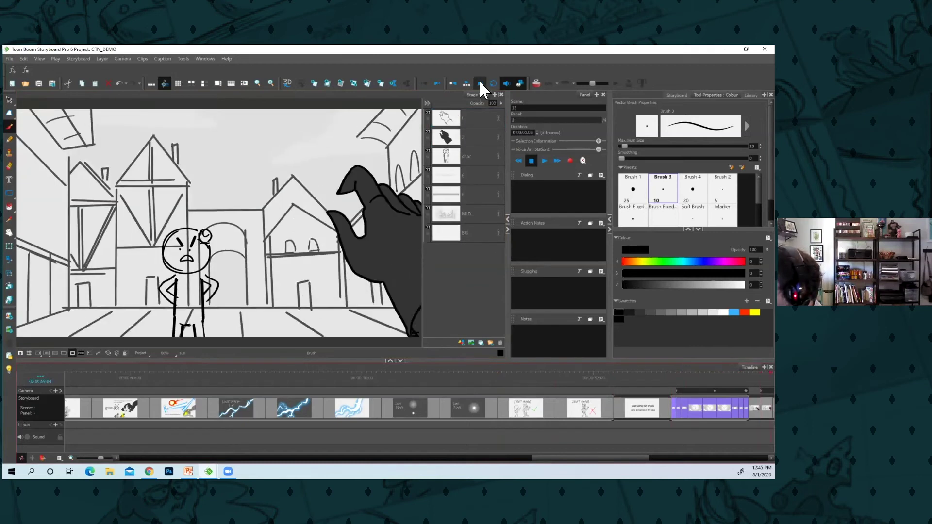
left_click(320, 405)
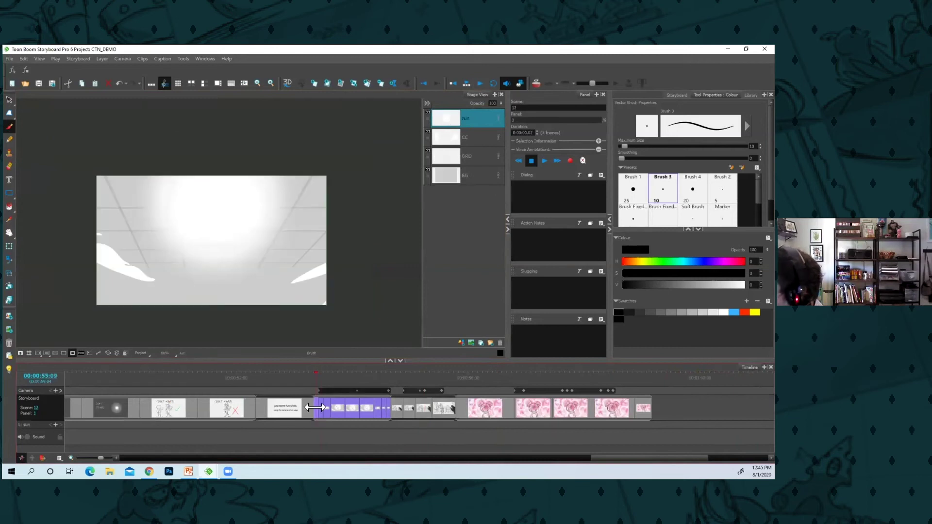
left_click(72, 354)
key("shift+Return")
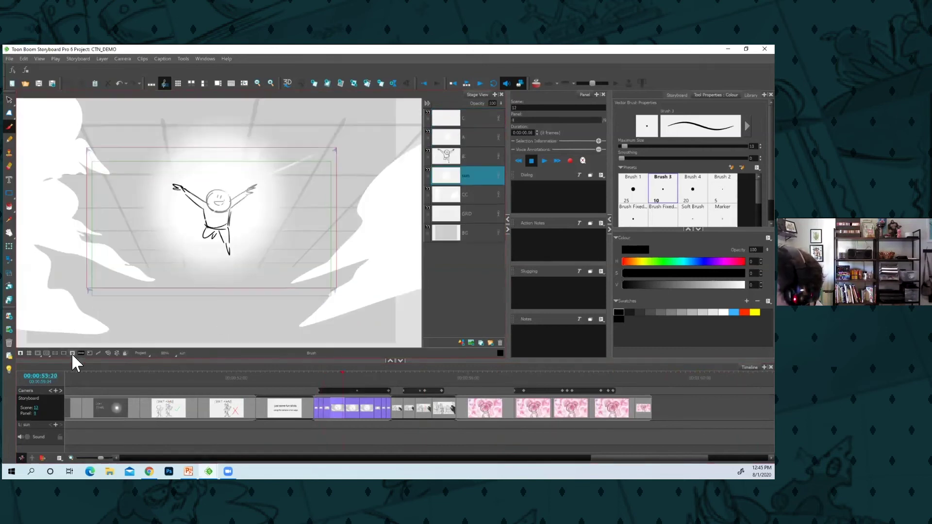
Generate an Auto-Matte of the flying character's layer B on a new layer, using the custom white matte colour
left_click(454, 156)
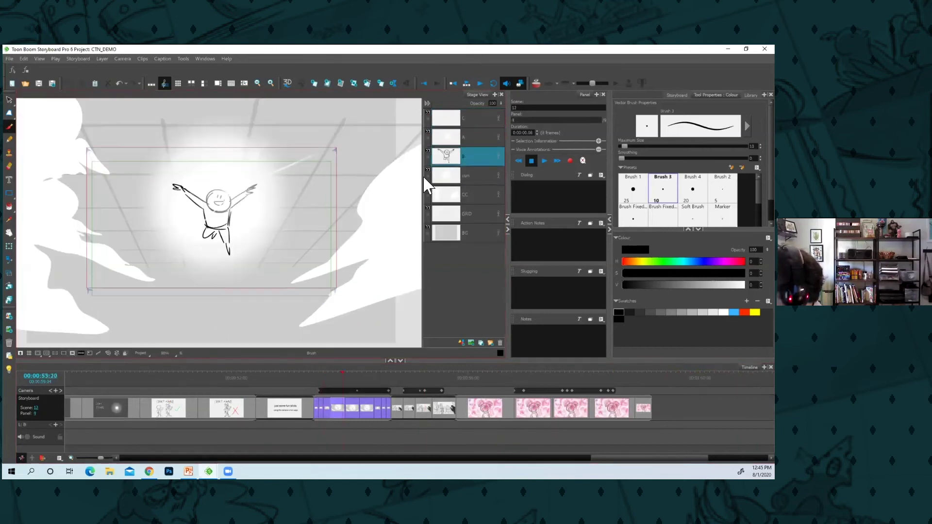
left_click(111, 60)
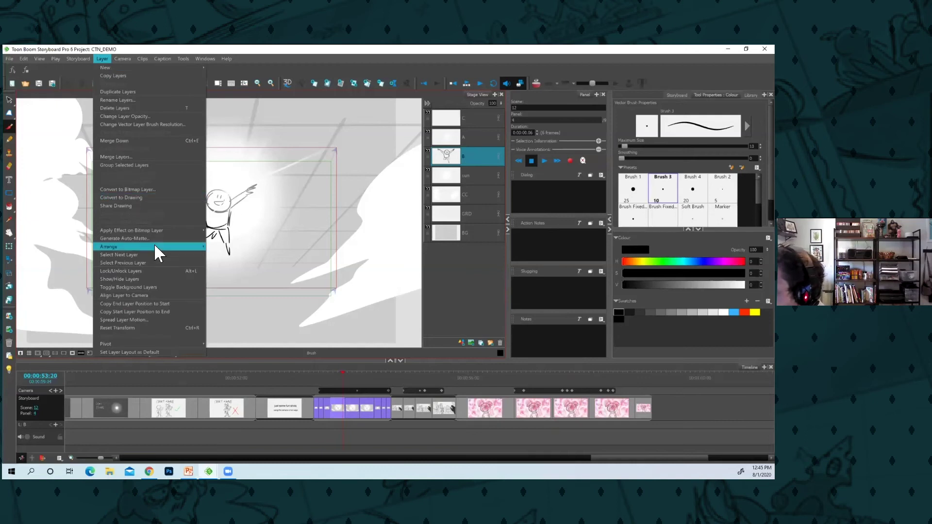
left_click(165, 238)
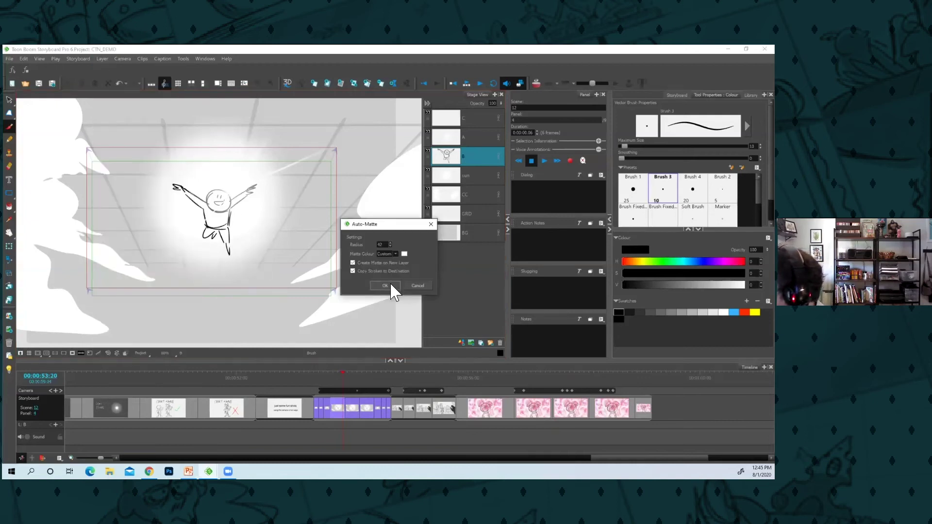
left_click(385, 286)
Recolour the whole character matte with a dark grey swatch and deselect it
key("alt+s")
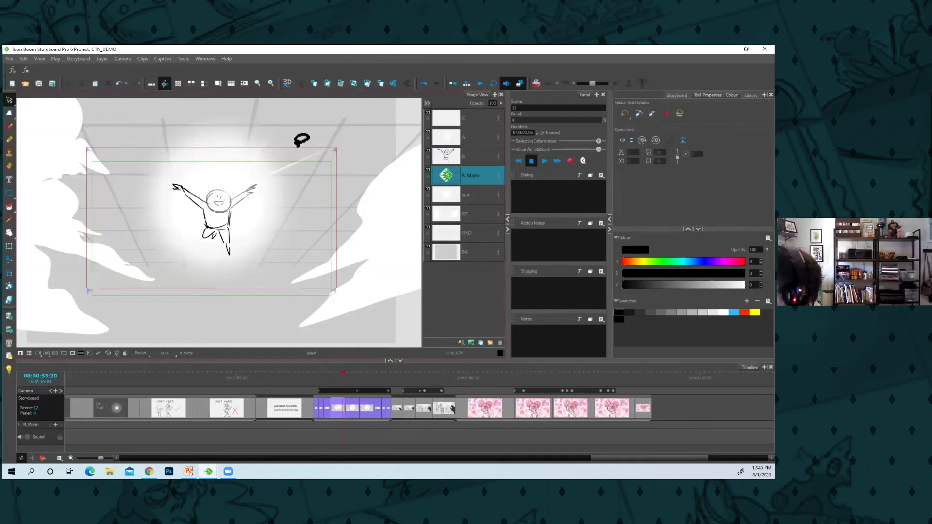
key("ctrl+a")
left_click(671, 313)
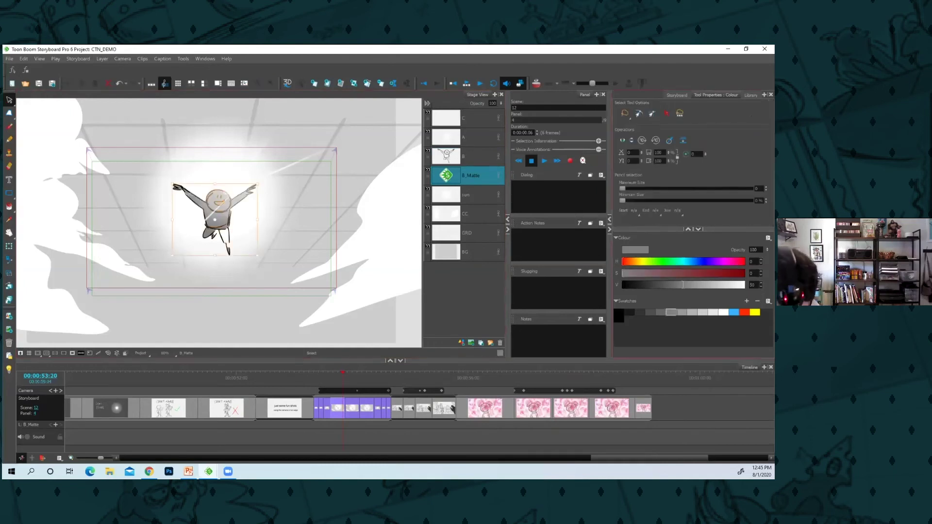
left_click(661, 312)
left_click(368, 259)
key("2")
key("2")
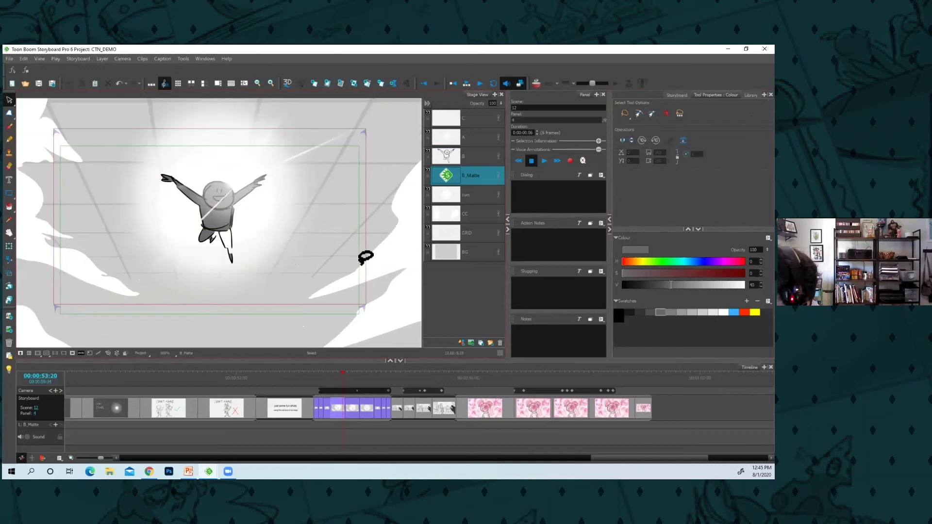
key("alt+b")
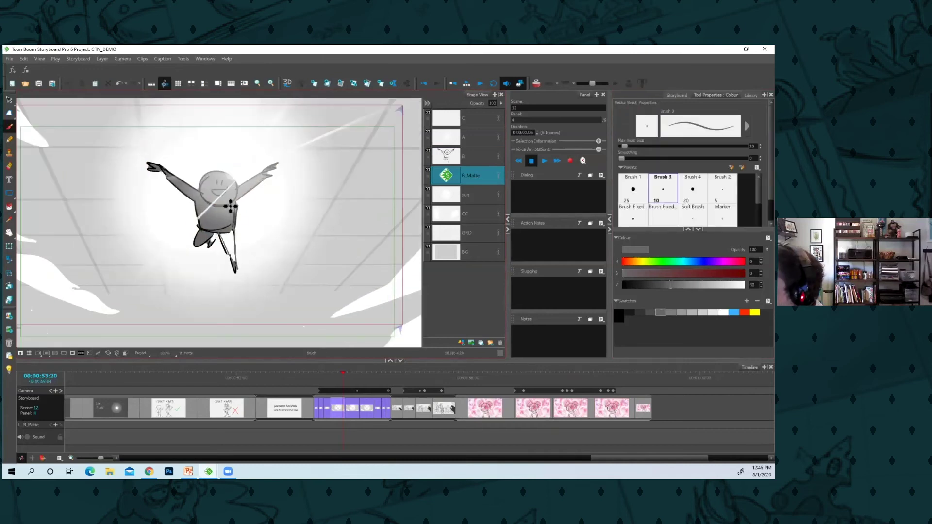
key("1")
key("1")
key("alt+i")
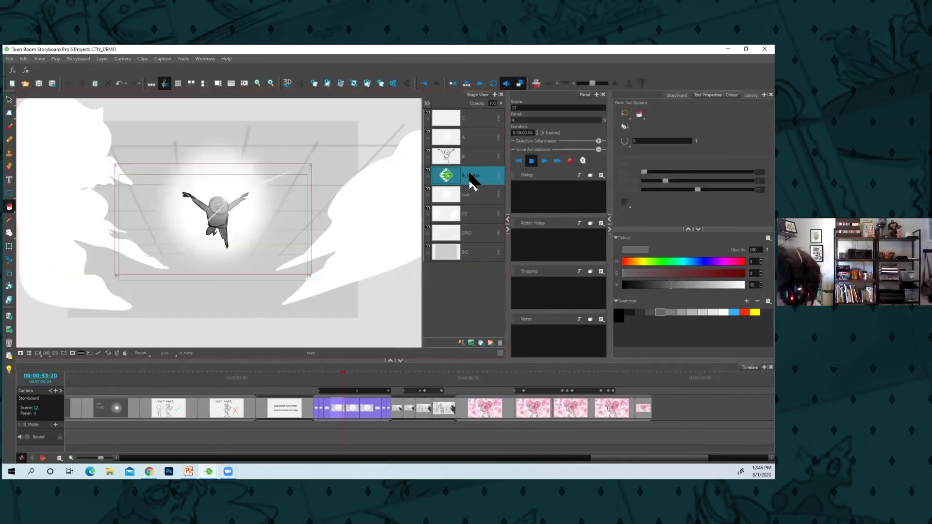
Copy the B_Matte layer into panel 3 and move the grey matte down behind the character's line drawing
right_click(470, 174)
left_click(486, 209)
key("f")
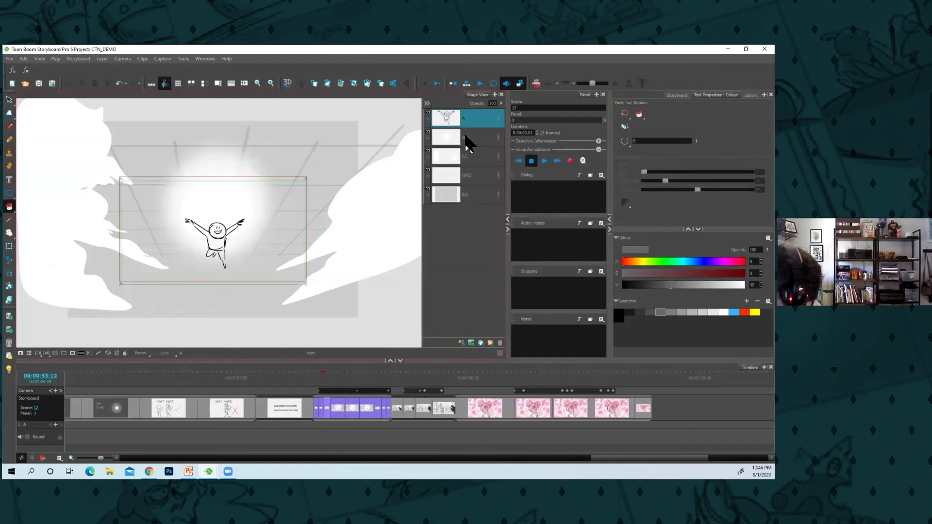
right_click(469, 141)
left_click(478, 176)
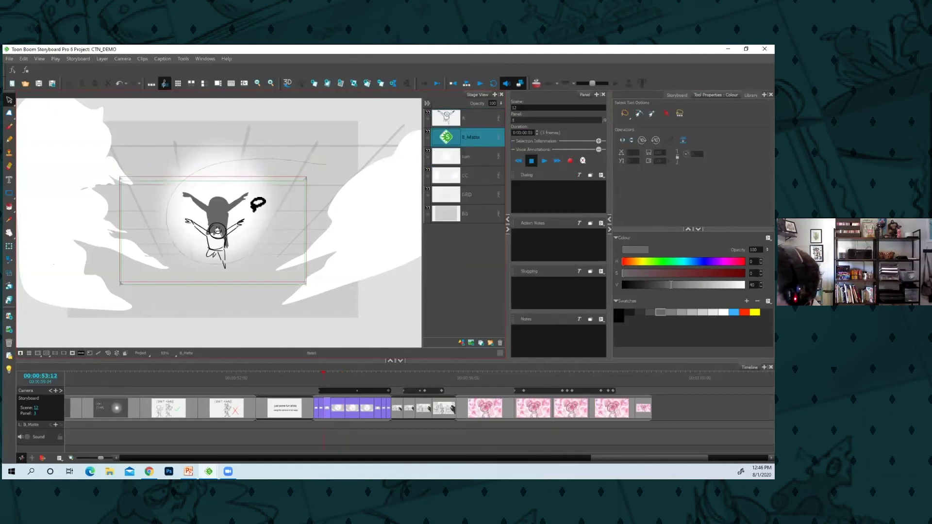
left_click_drag(252, 211, 246, 219)
left_click_drag(223, 210, 226, 234)
left_click(328, 222)
Paste the grey matte layer into panel 2, move it behind the character, and go on to panel 5
key("f")
right_click(473, 139)
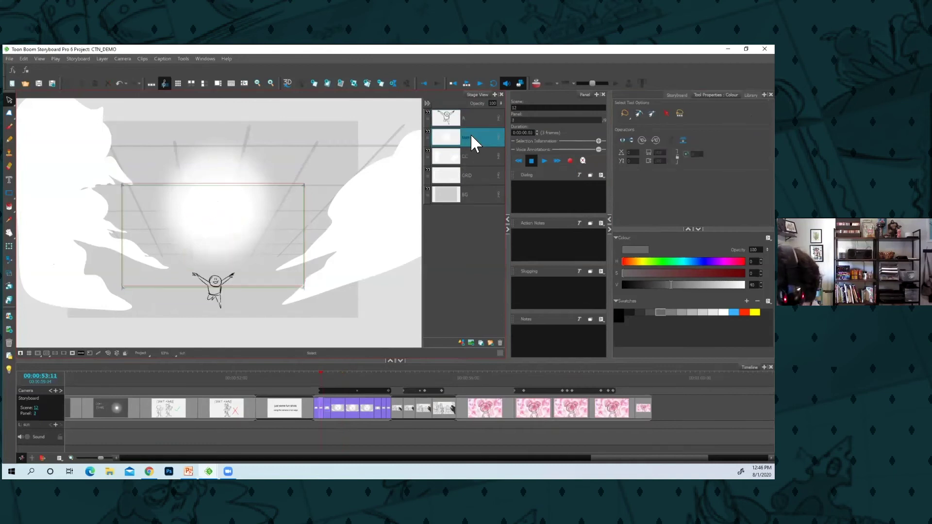
left_click(483, 184)
mouse_move(209, 263)
left_mouse_down()
mouse_move(255, 194)
mouse_move(229, 209)
left_mouse_up()
left_click_drag(214, 221, 220, 285)
key("Right")
key("Right")
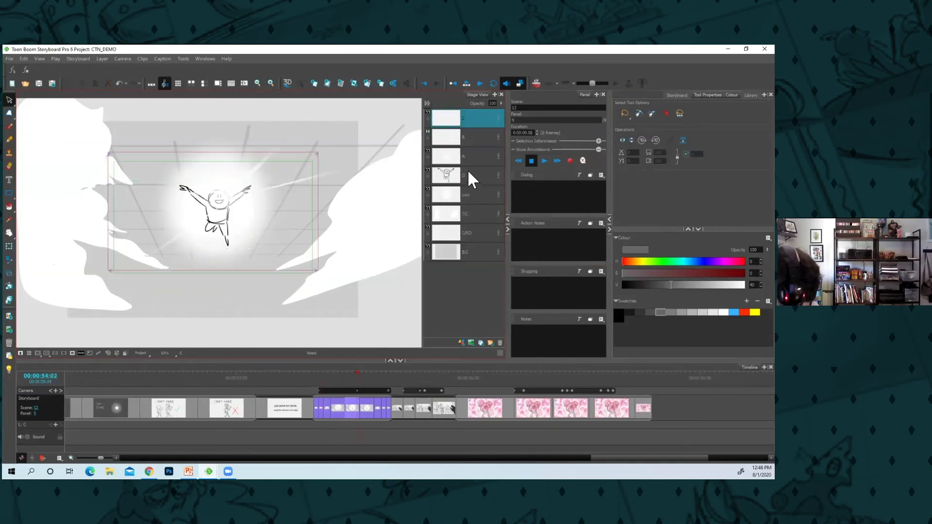
Copy the character's line layer and its B_Matte layer from panel 4 and paste both into panel 5
right_click(469, 157)
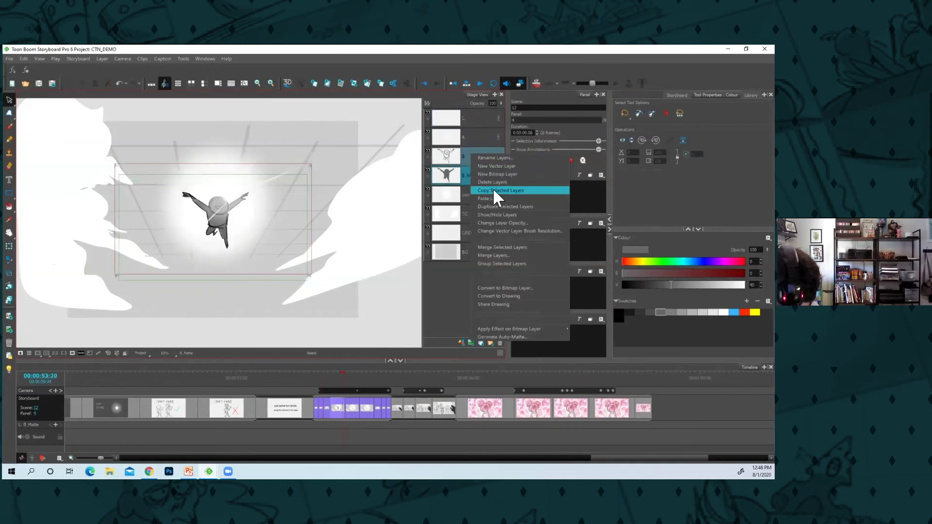
left_click(493, 189)
key("Right")
right_click(462, 173)
left_click(481, 217)
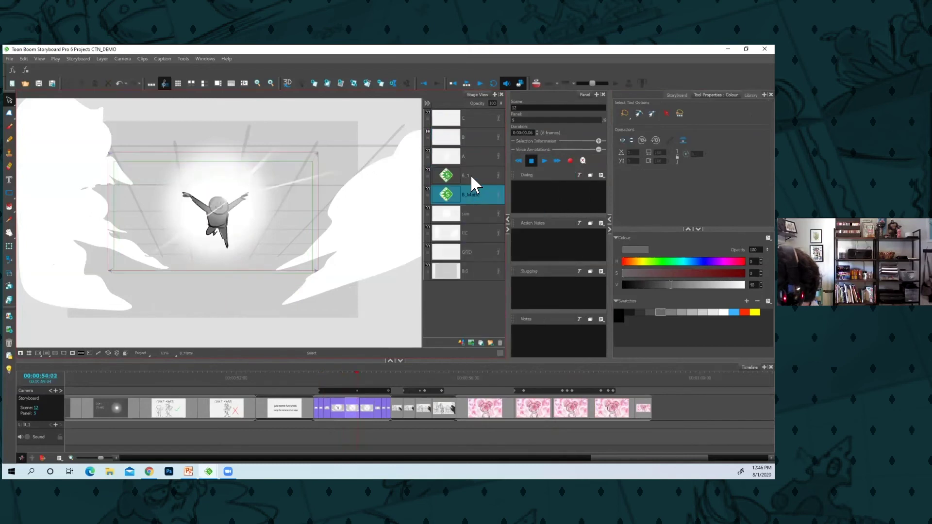
Reposition the pasted character and its matte slightly in panel 5, undoing the first downward move
left_click(239, 209)
left_click_drag(217, 237, 218, 267)
key("ctrl+z")
left_click(242, 206)
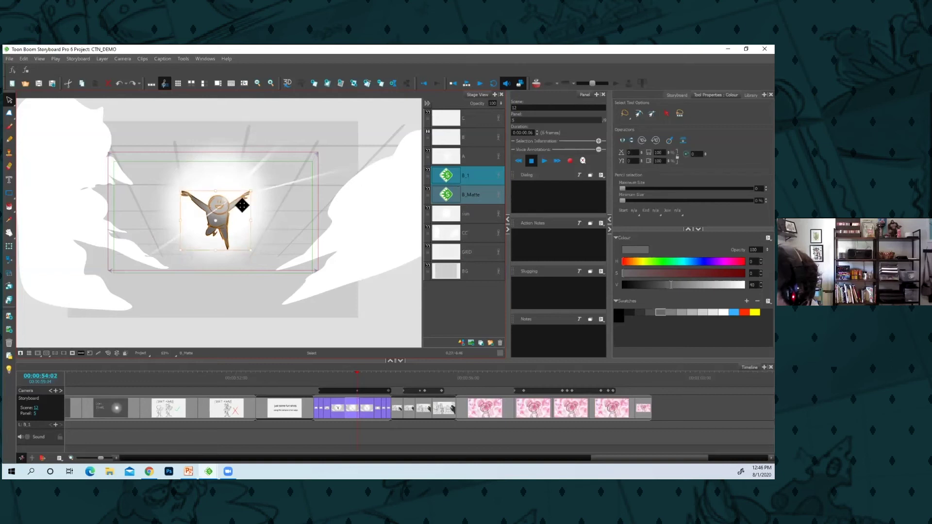
Copy the character's line and matte layers from panel 5 into panel 6 and keep both layers selected
right_click(467, 176)
left_click(493, 211)
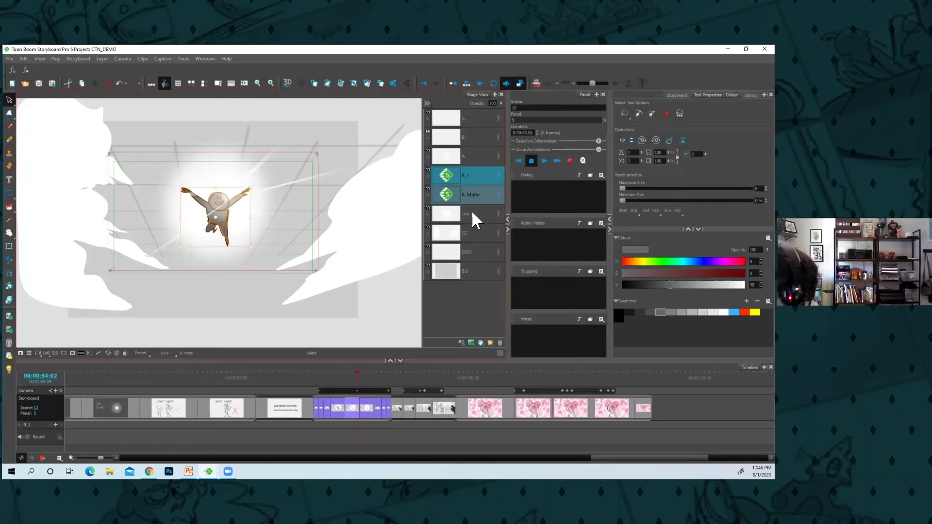
right_click(467, 175)
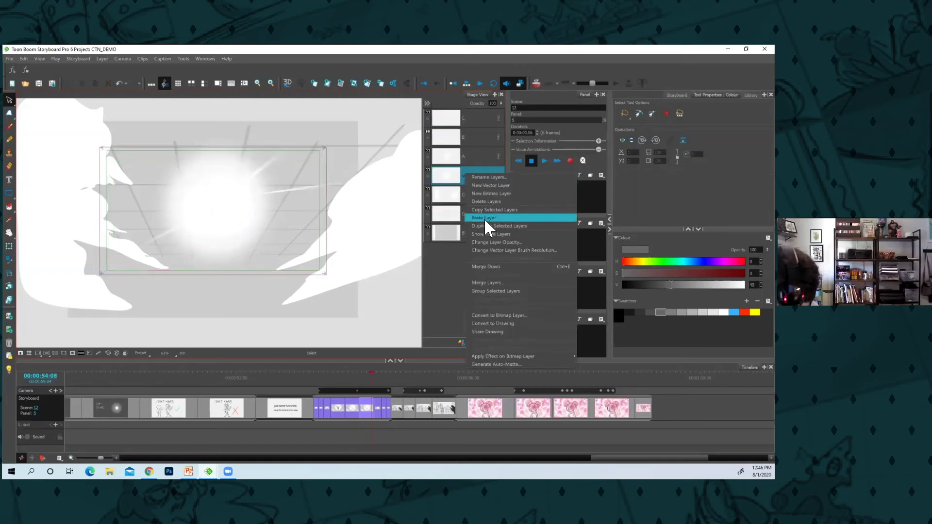
left_click(485, 218)
left_click(468, 177, "ctrl")
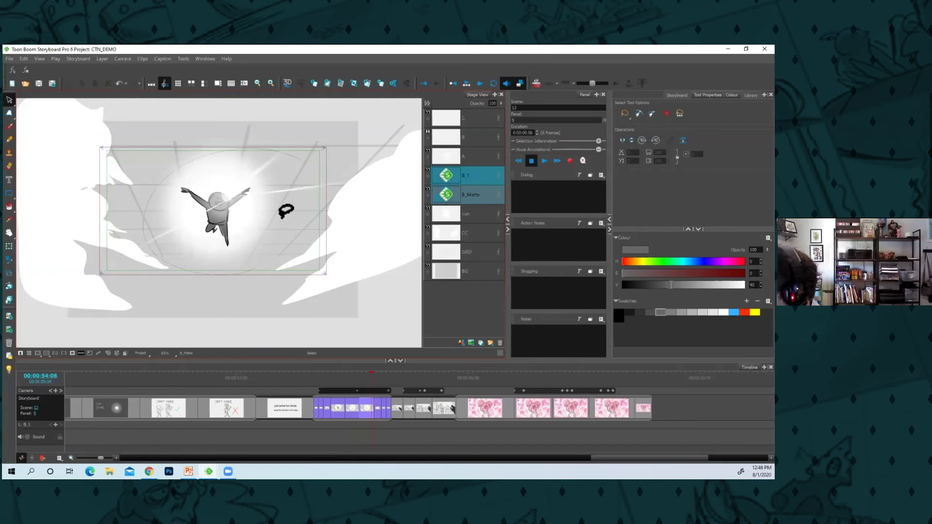
Enlarge the character and its matte slightly in panel 6 and deselect them
left_click_drag(280, 218, 215, 295)
left_click_drag(252, 186, 252, 183)
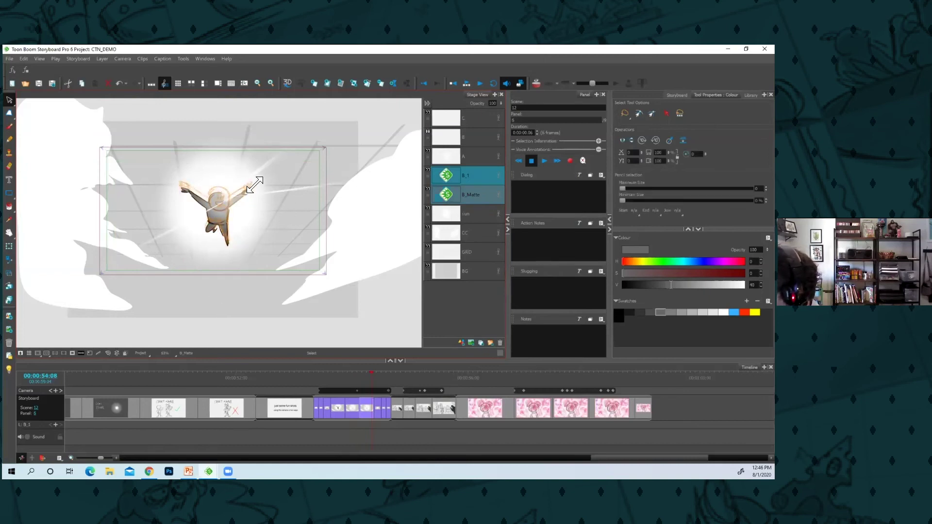
left_click(314, 219)
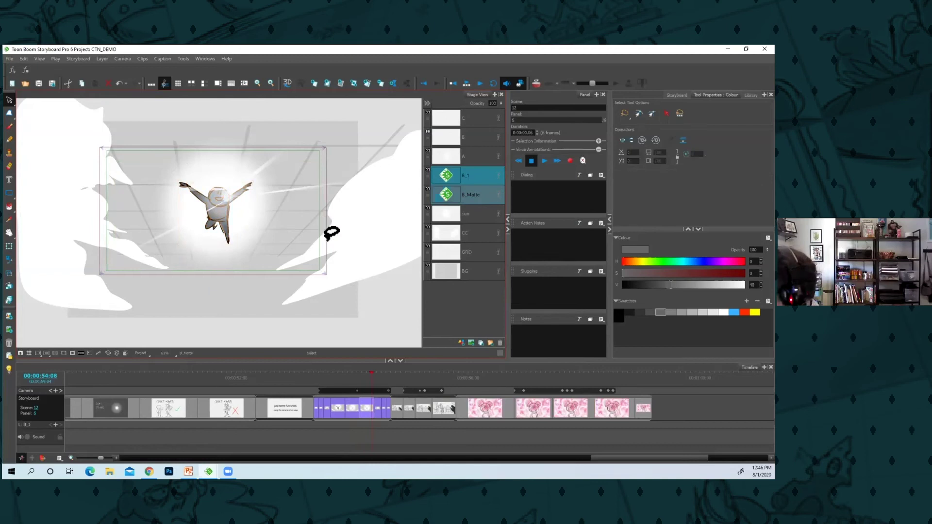
Flip back and forth between the neighbouring panels of scene 12 to examine the shaded character's motion
key("f")
key("f")
key("g")
key("g")
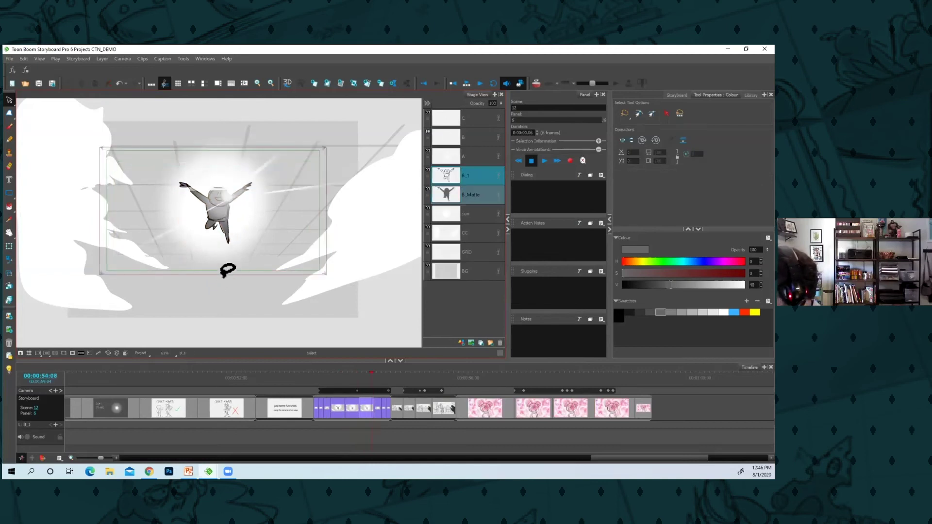
key("f")
key("f")
key("g")
key("g")
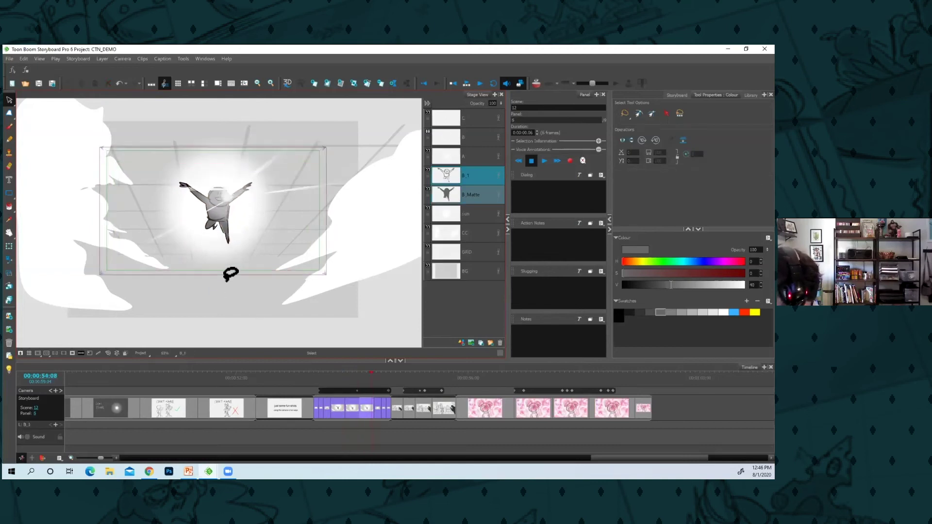
key("g")
key("f")
key("f")
key("g")
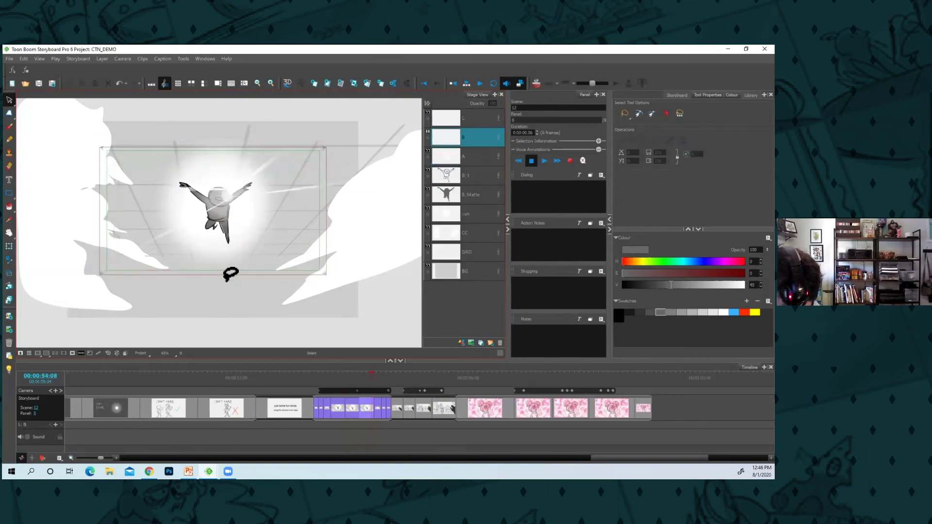
Add a new vector layer in panel 7 and place it beneath the character's line drawing
key("g")
right_click(465, 121)
left_click(485, 127)
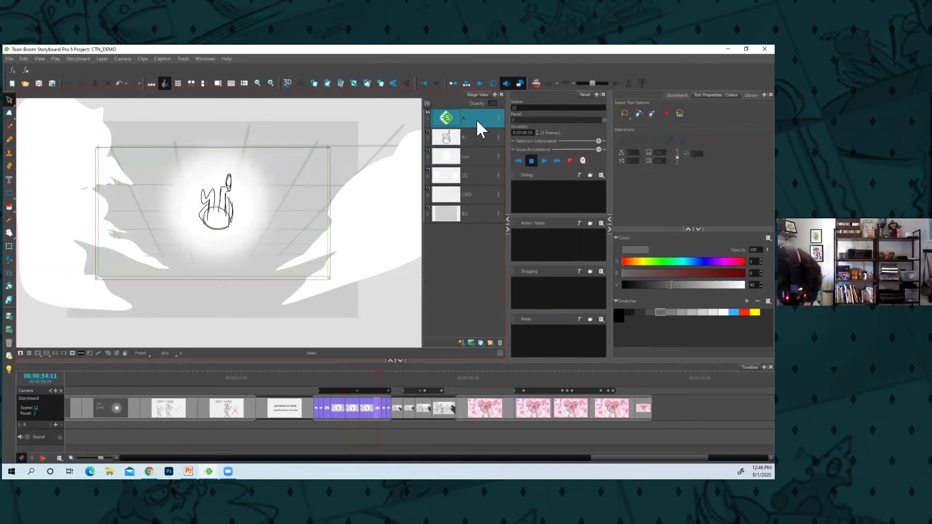
Shade the panel 7 character grey on the new layer, using the Brush along the limbs and the Paint tool inside the body
key("alt+b")
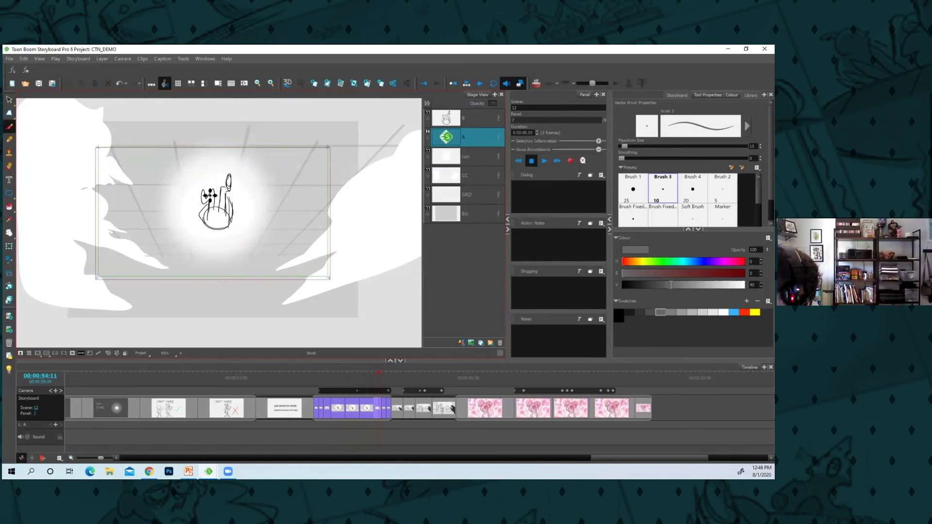
left_click_drag(229, 198, 231, 224)
mouse_move(225, 188)
left_mouse_down()
mouse_move(216, 212)
mouse_move(212, 189)
left_mouse_up()
left_click(11, 207)
left_click(223, 221)
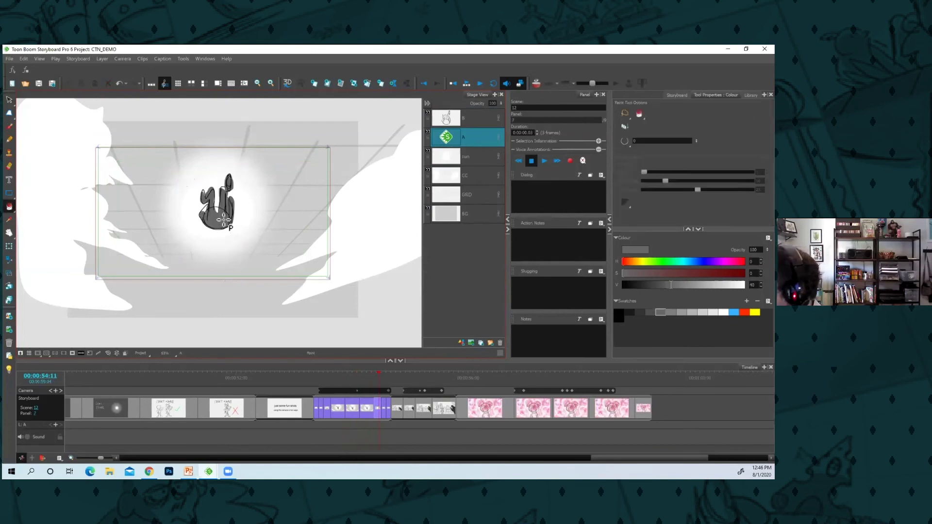
Go back to panel 3 and recolour the whole B_Matte drawing with a lighter, mid-grey swatch
key("g")
key("d")
key("d")
key("d")
key("d")
key("d")
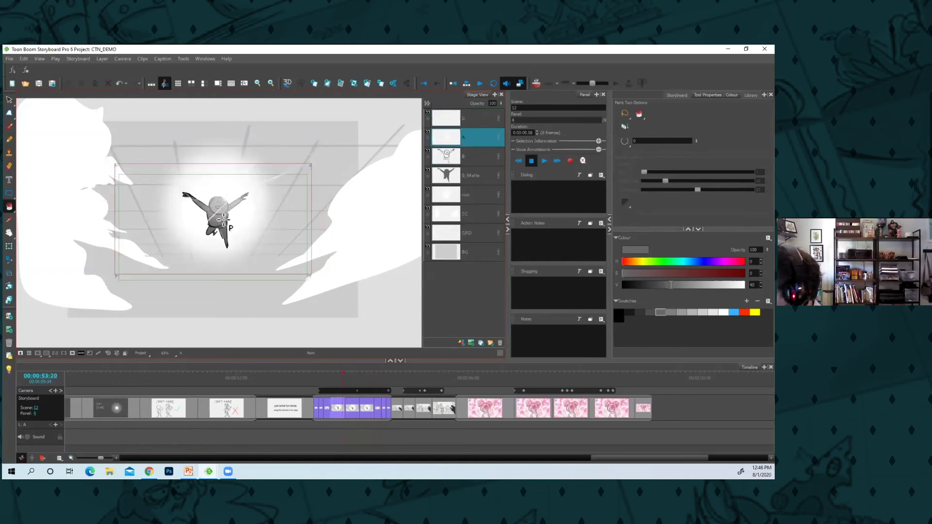
left_click(474, 140)
key("alt+s")
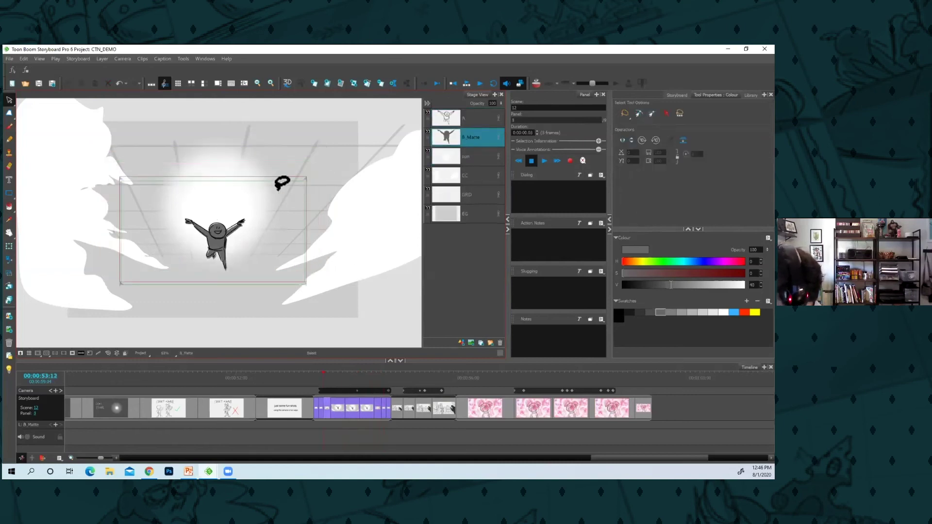
key("ctrl+a")
left_click(681, 312)
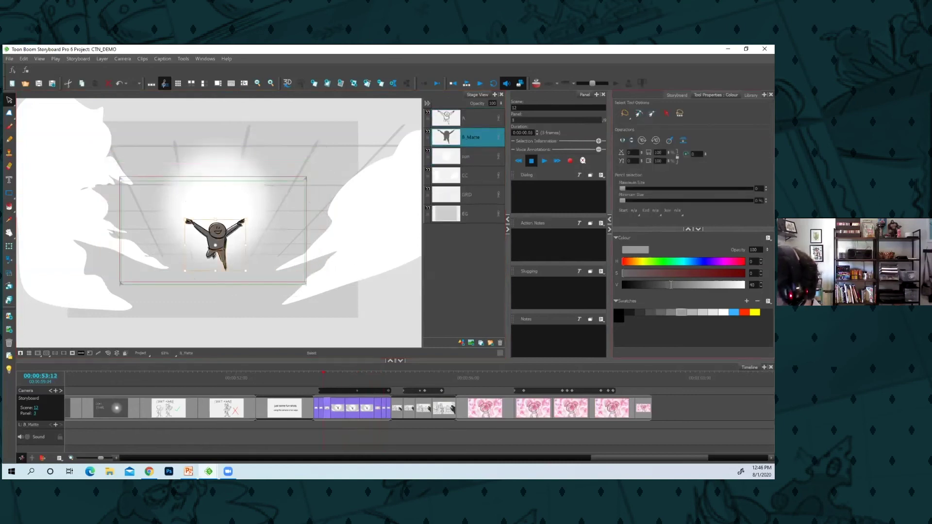
Recolour the character's matte in panel 2 with a light grey swatch and deselect it
key("d")
left_click(473, 137)
left_click_drag(305, 212, 374, 315)
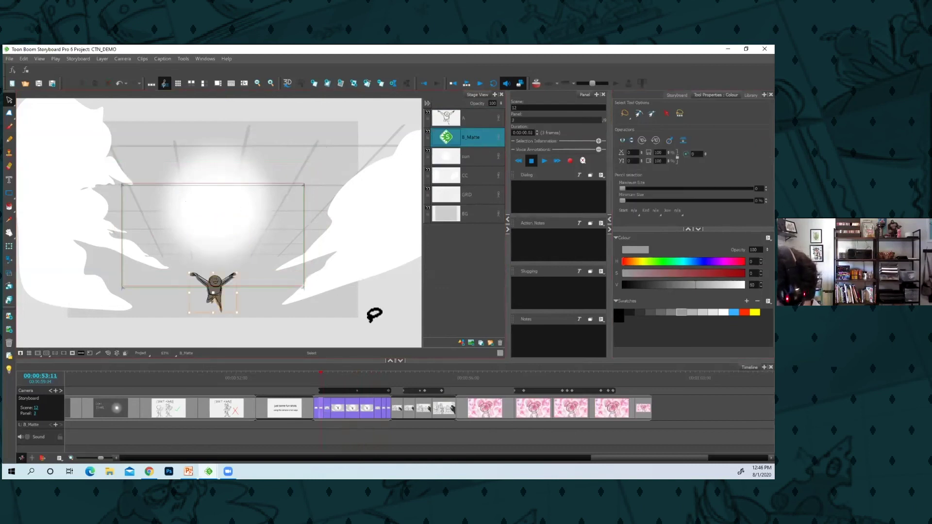
key("alt+d")
left_click(329, 291)
left_click(328, 291)
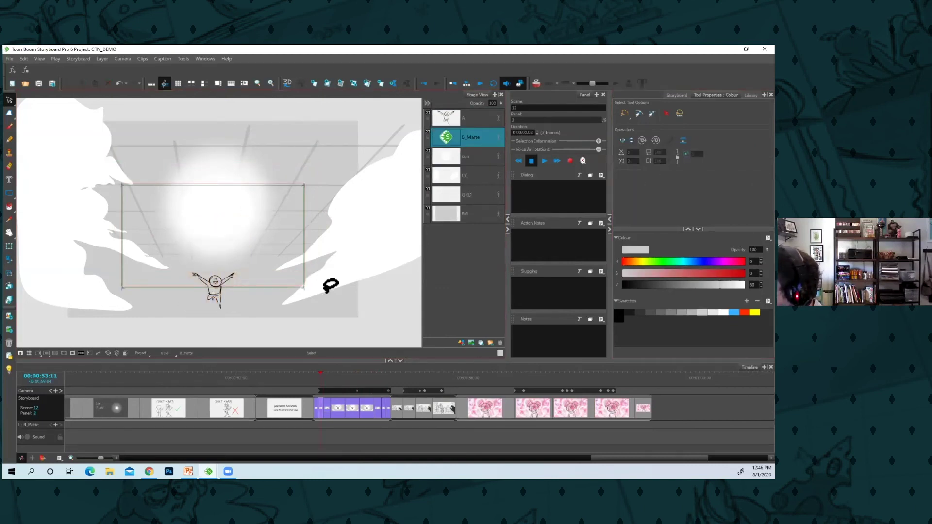
Step forward through the panels of scene 12 to review the character's shading up to the final poses
key("f")
key("f")
key("f")
key("period")
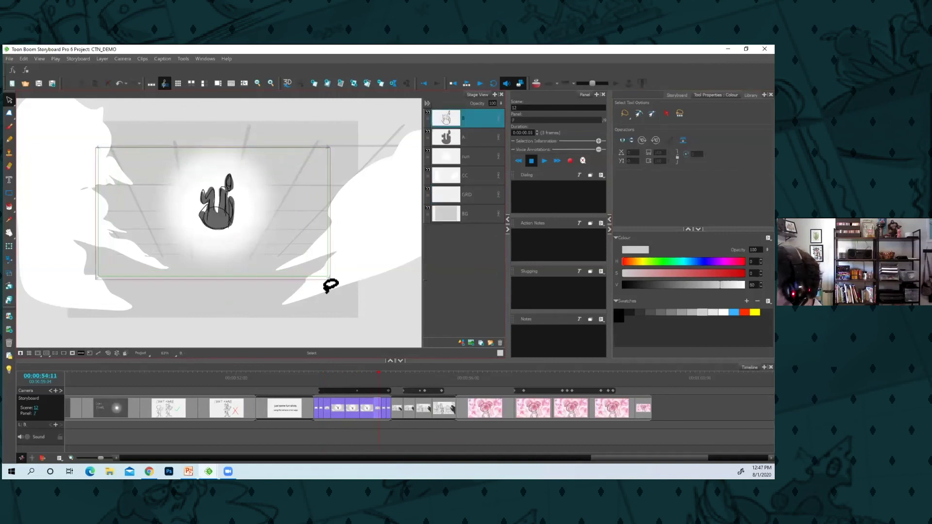
key("period")
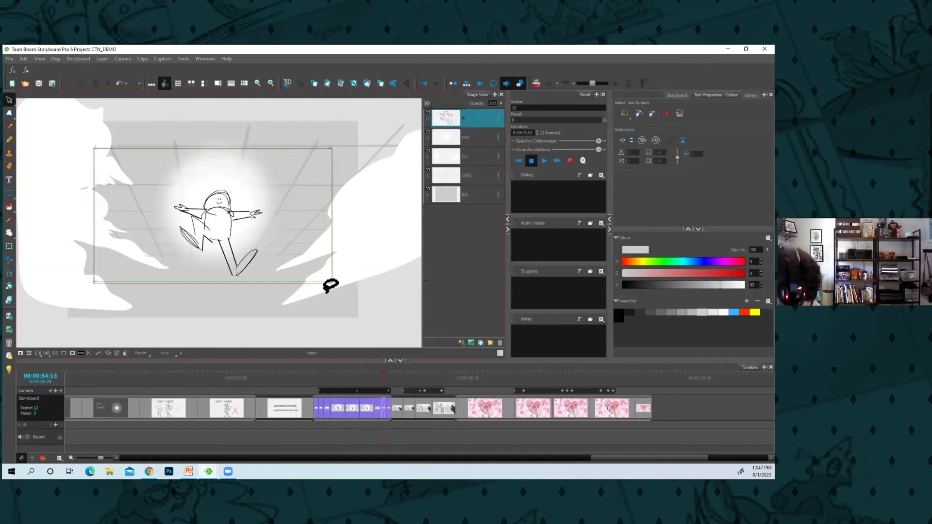
key("period")
Activate the Camera tool at the start of scene 12 and scrub through its camera move into scene 13
left_click(371, 406)
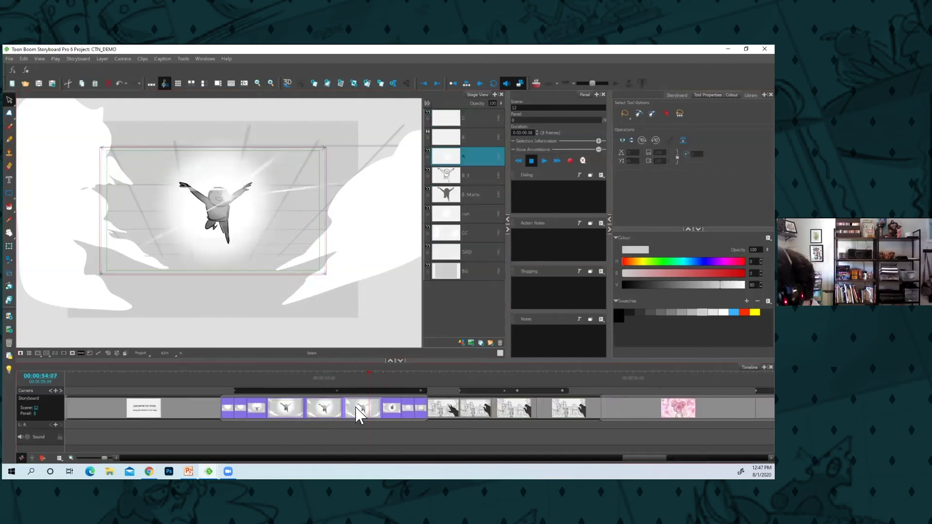
left_click(224, 375)
left_click(9, 260)
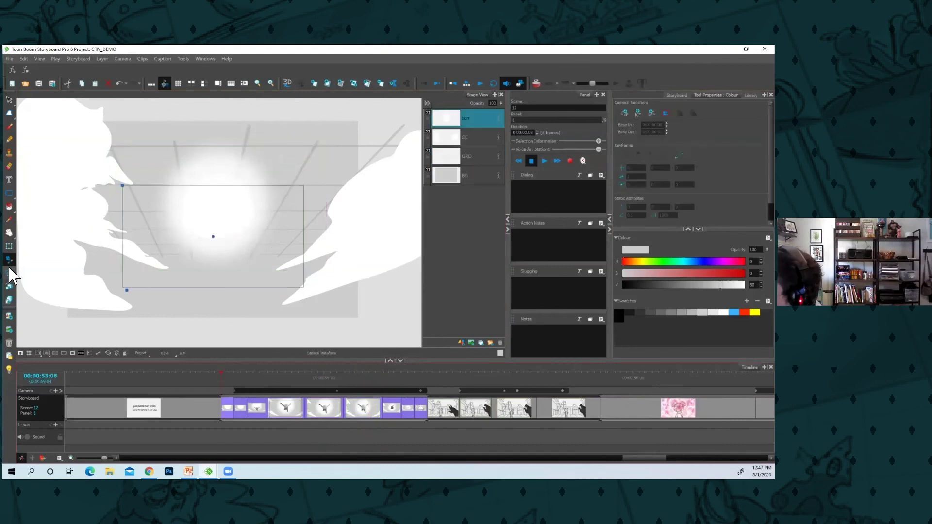
left_click(242, 377)
left_click_drag(243, 378, 336, 380)
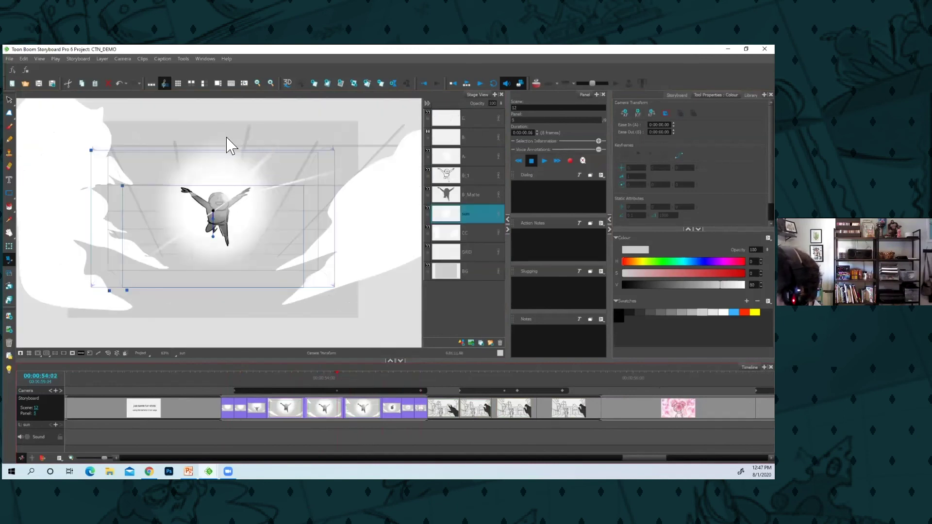
left_click_drag(229, 379, 432, 408)
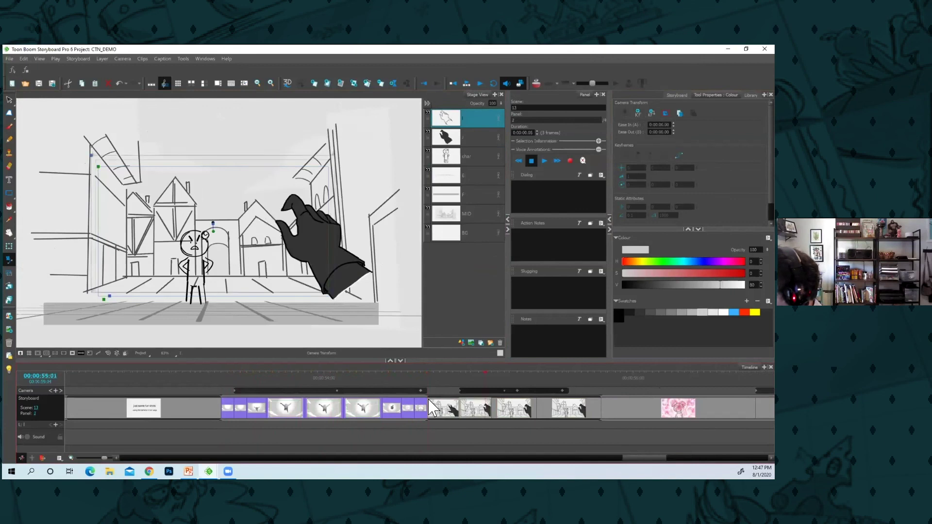
Turn on the camera mask and play scene 13 from its first panel
left_click(72, 353)
scroll(310, 313, "up", 2)
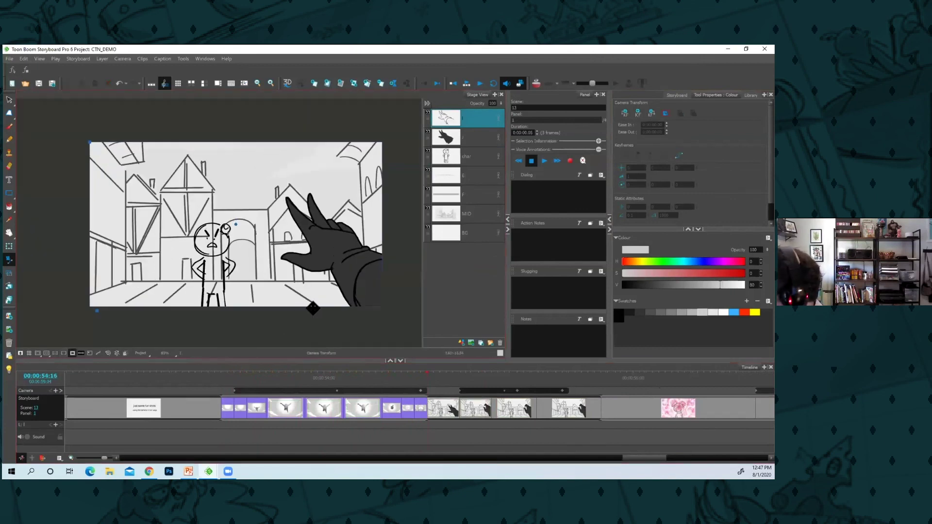
left_click(479, 83)
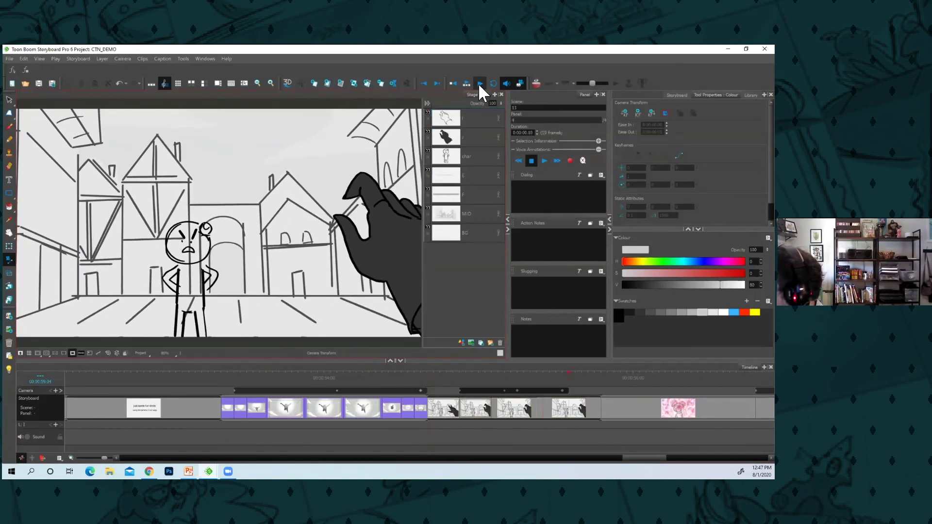
Scrub repeatedly through scene 13 to examine the camera keyframes around the grabbing hand
left_click(459, 370)
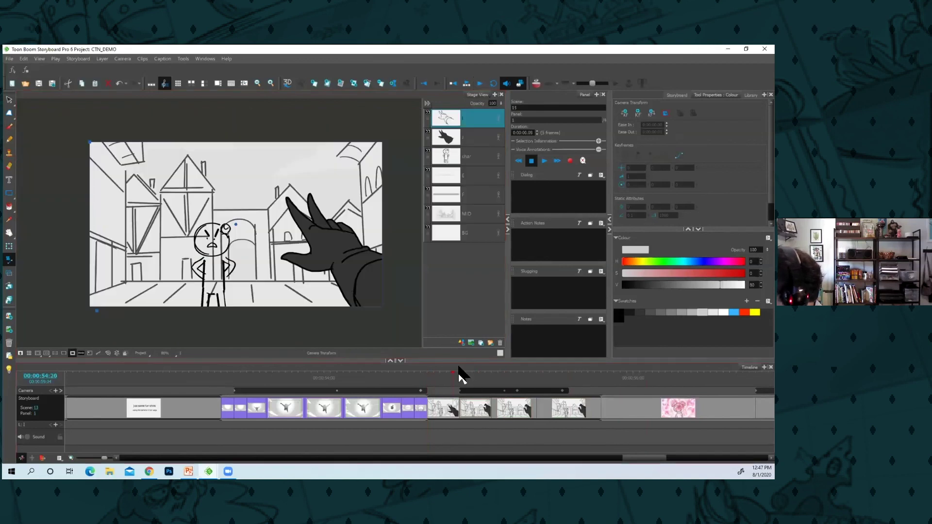
left_click_drag(447, 377, 505, 371)
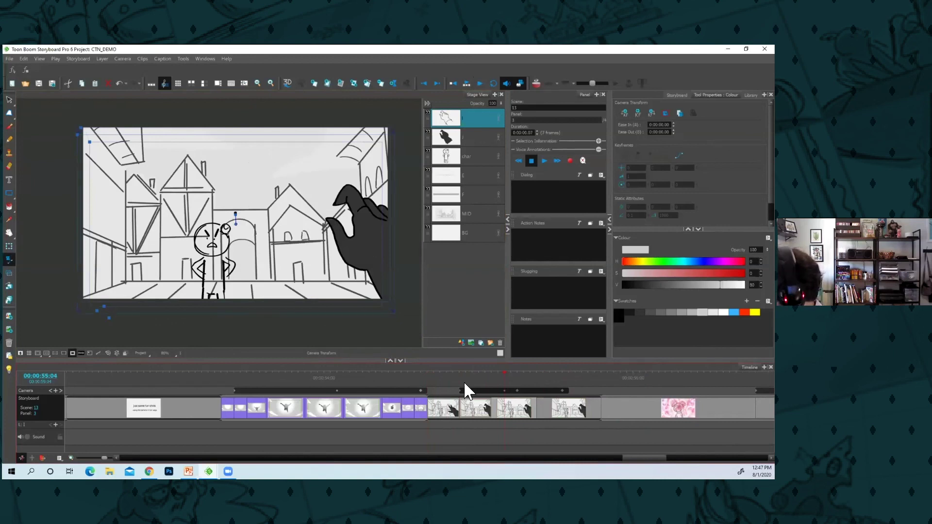
left_click_drag(446, 372, 562, 383)
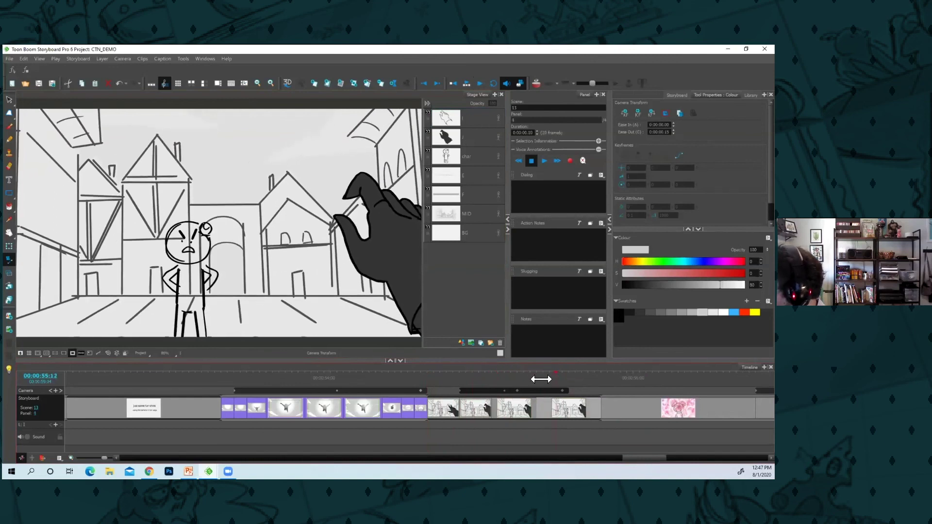
left_click_drag(541, 379, 570, 387)
Play scene 14 with the heart background and scrub across its panels to examine the camera moves
key("1")
key("g")
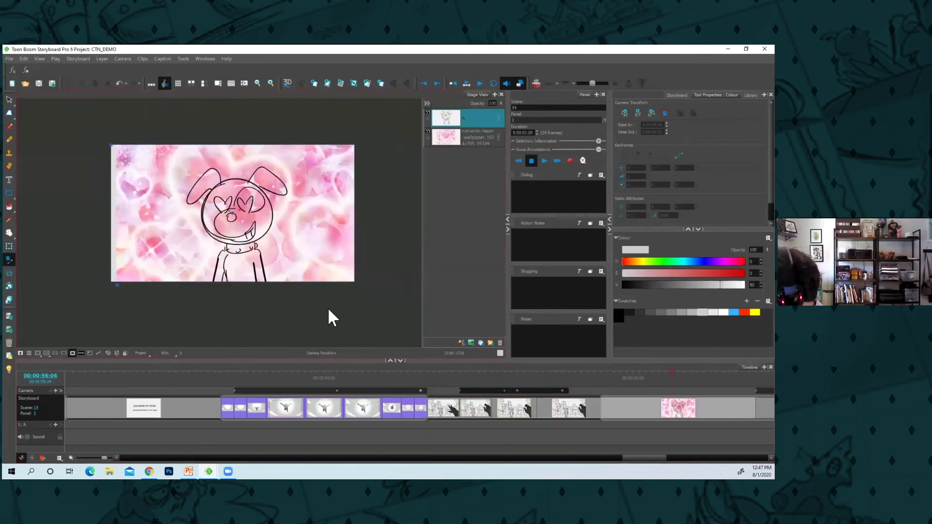
left_click(646, 378)
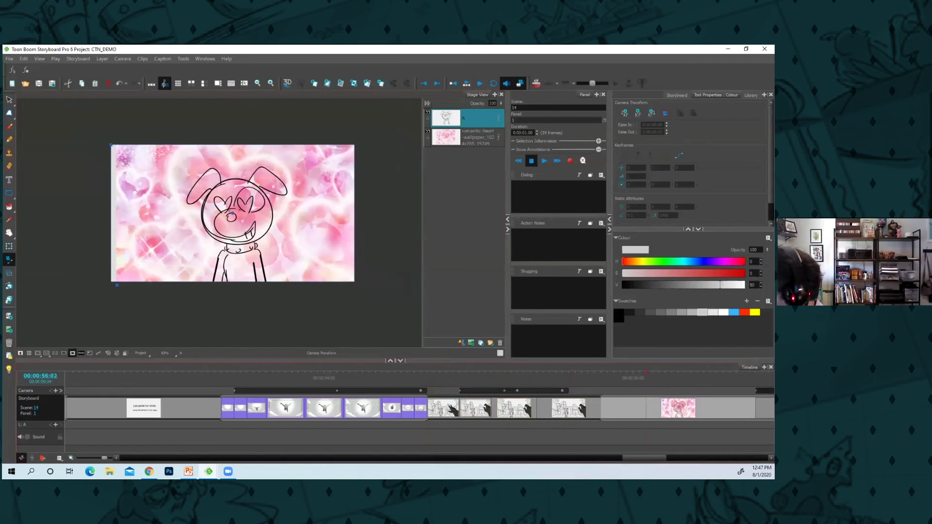
left_click(481, 83)
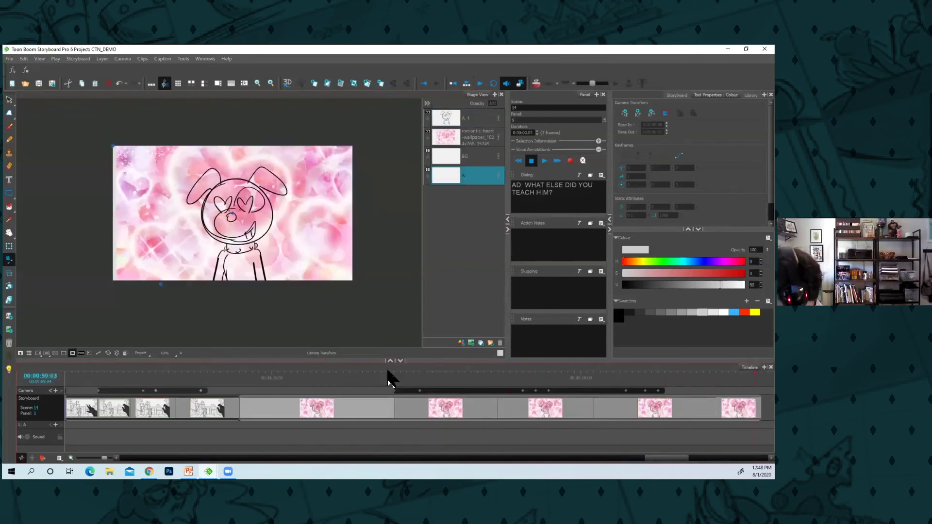
left_click_drag(529, 376, 620, 376)
left_click(738, 408)
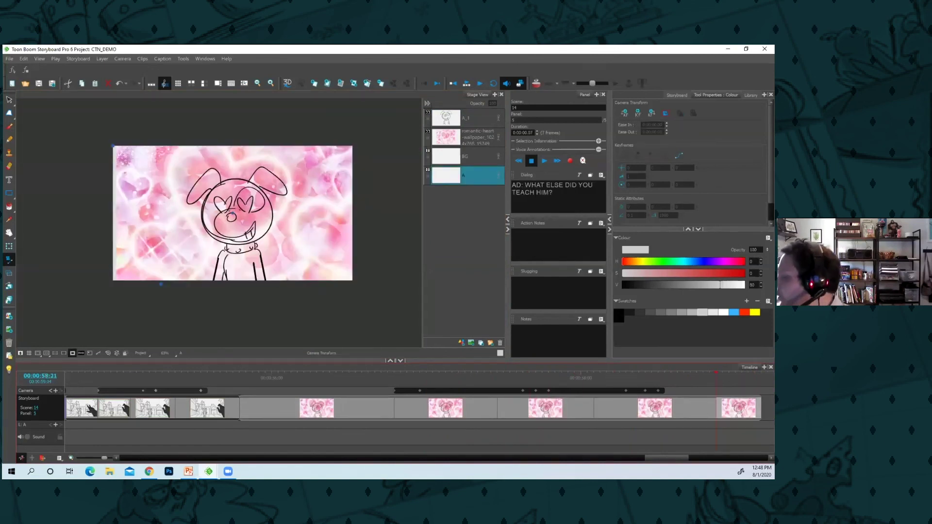
left_click(463, 383)
scroll(479, 388, "down", 5)
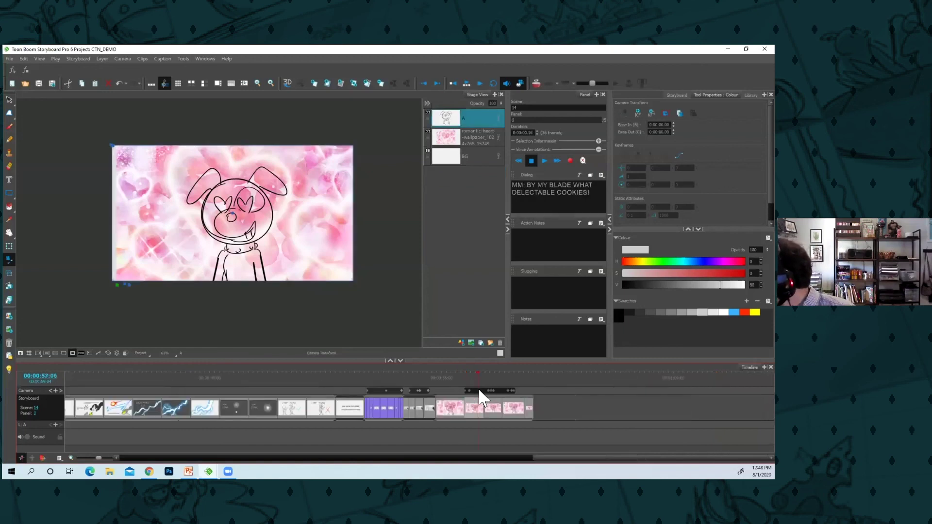
scroll(480, 398, "down", 3)
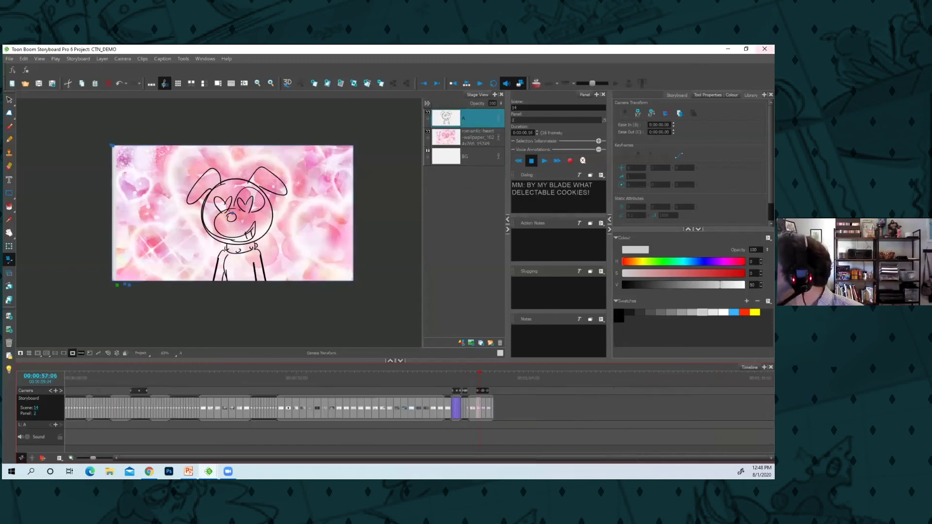